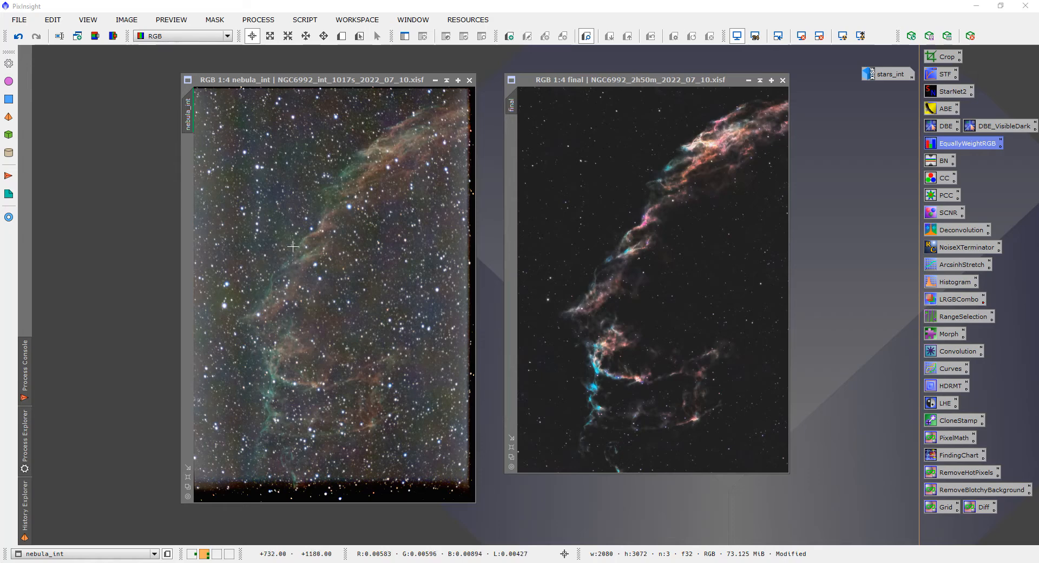
Examine the stars and nebula detail in the nebula_int image at several magnifications.
scroll(307, 251, "up", 1)
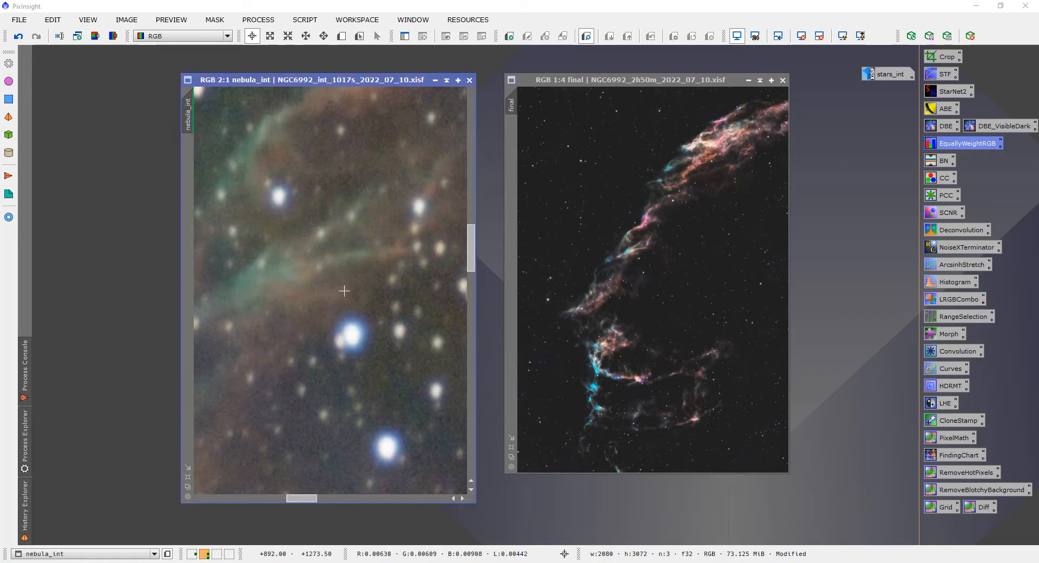
scroll(355, 331, "down", 3)
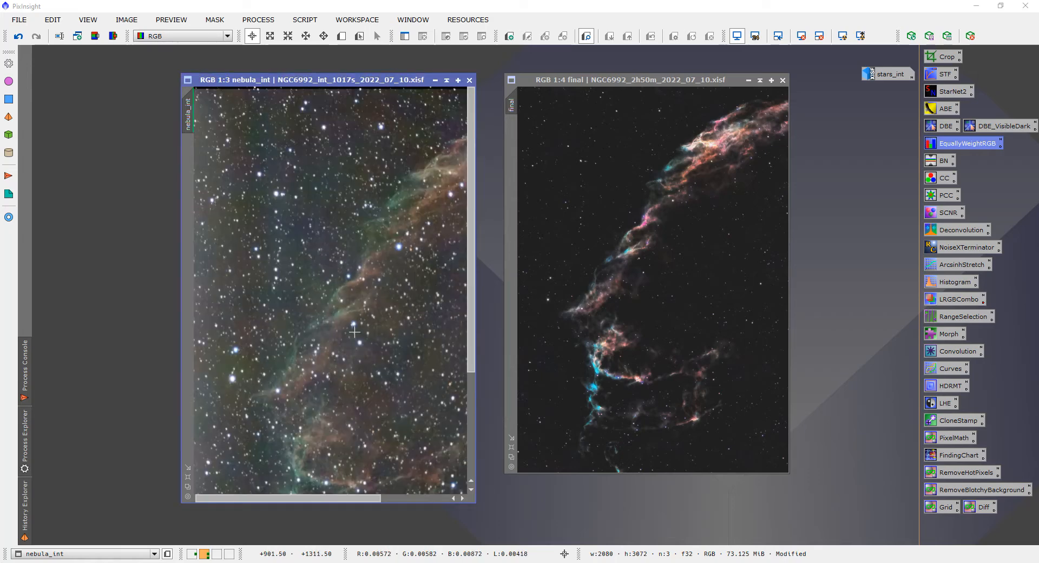
scroll(354, 332, "down", 1)
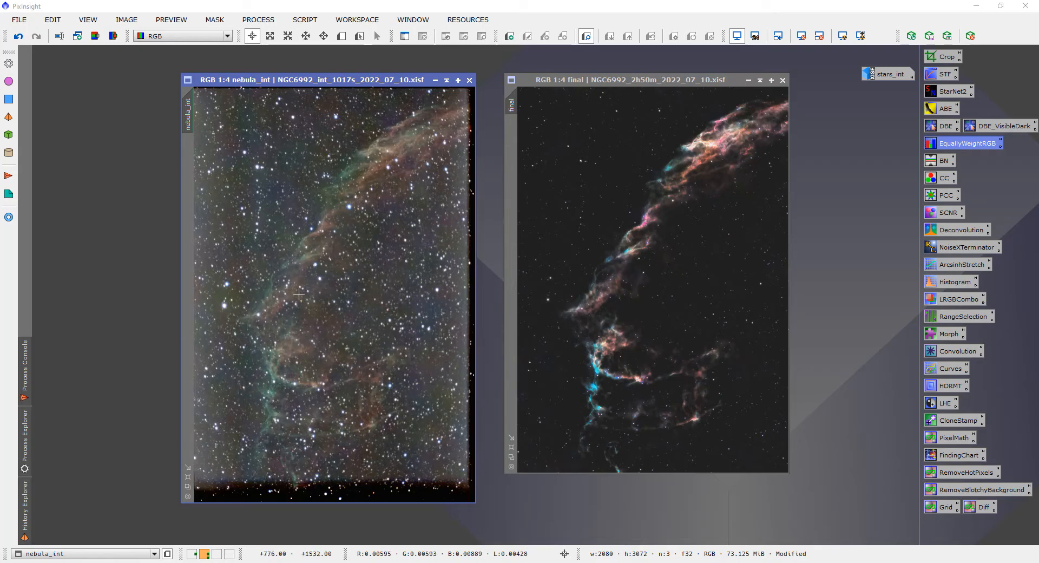
scroll(313, 361, "up", 3)
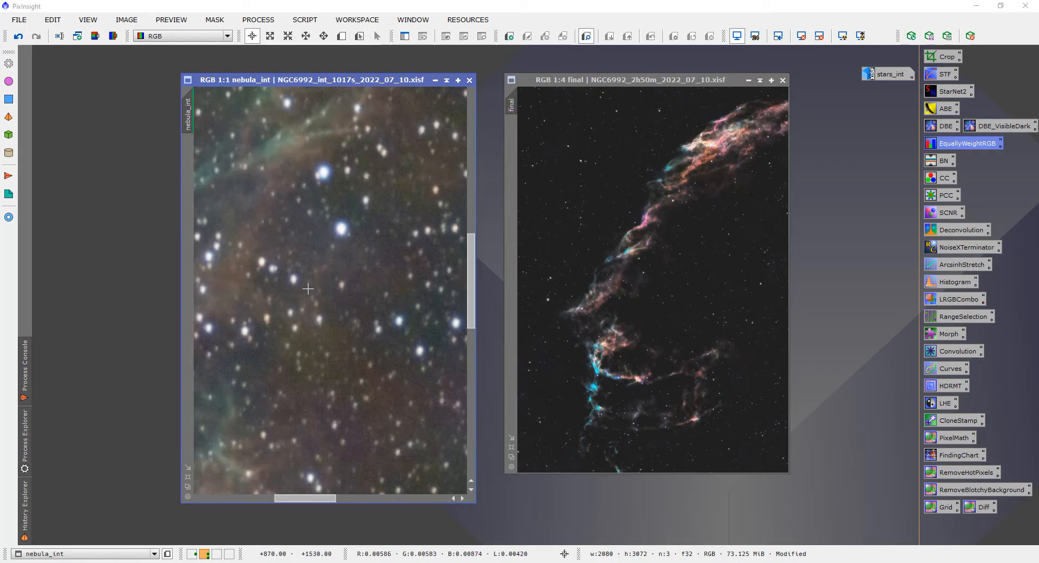
scroll(321, 181, "up", 1)
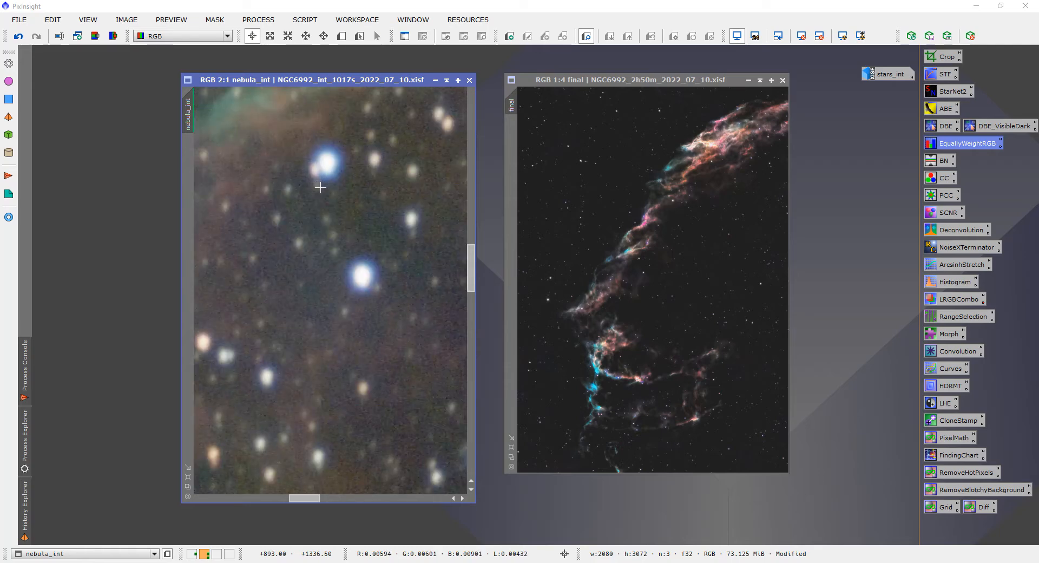
left_click_drag(311, 209, 297, 278)
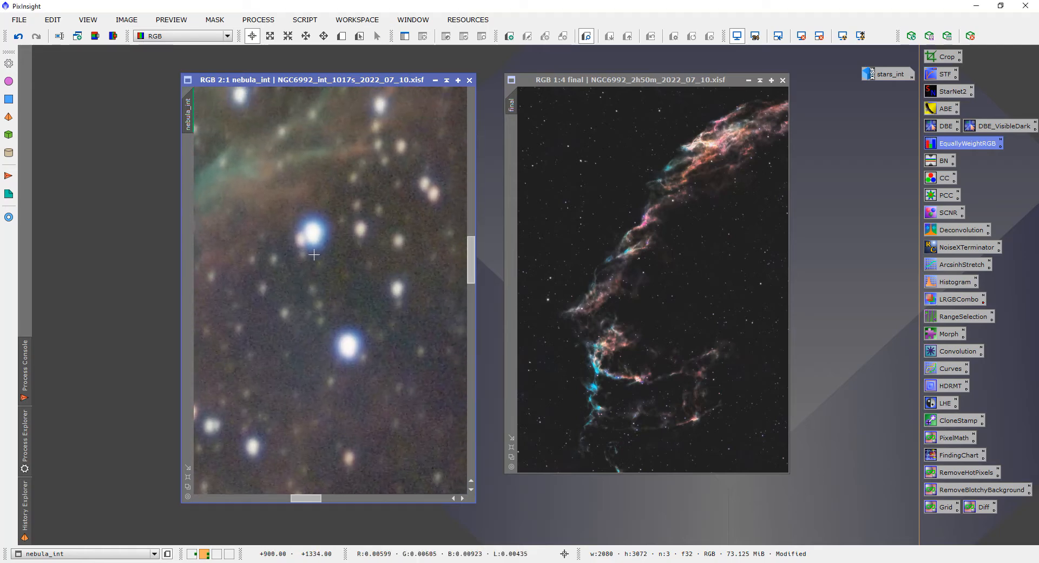
scroll(320, 239, "up", 1)
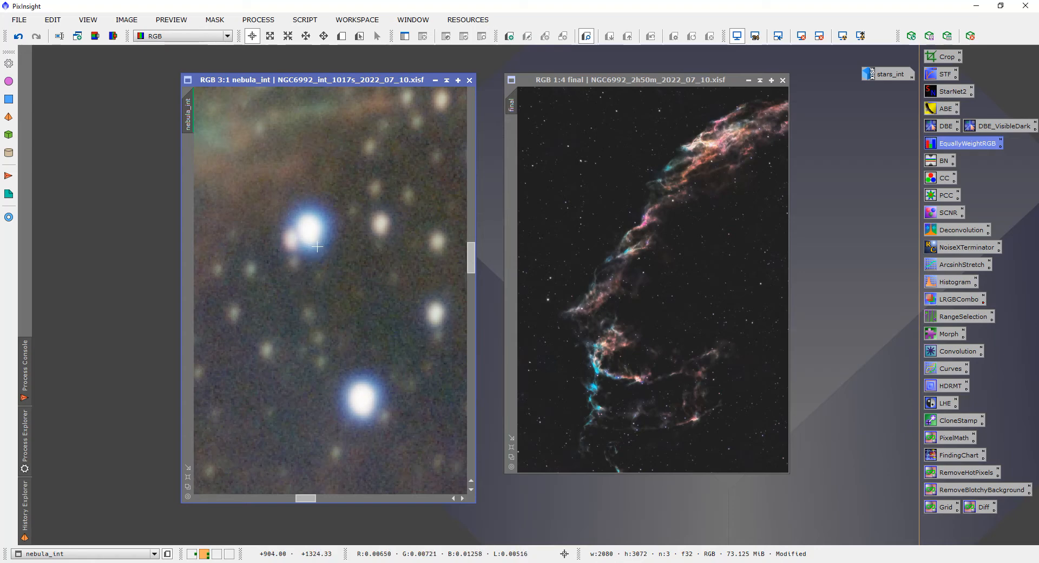
scroll(317, 246, "down", 1)
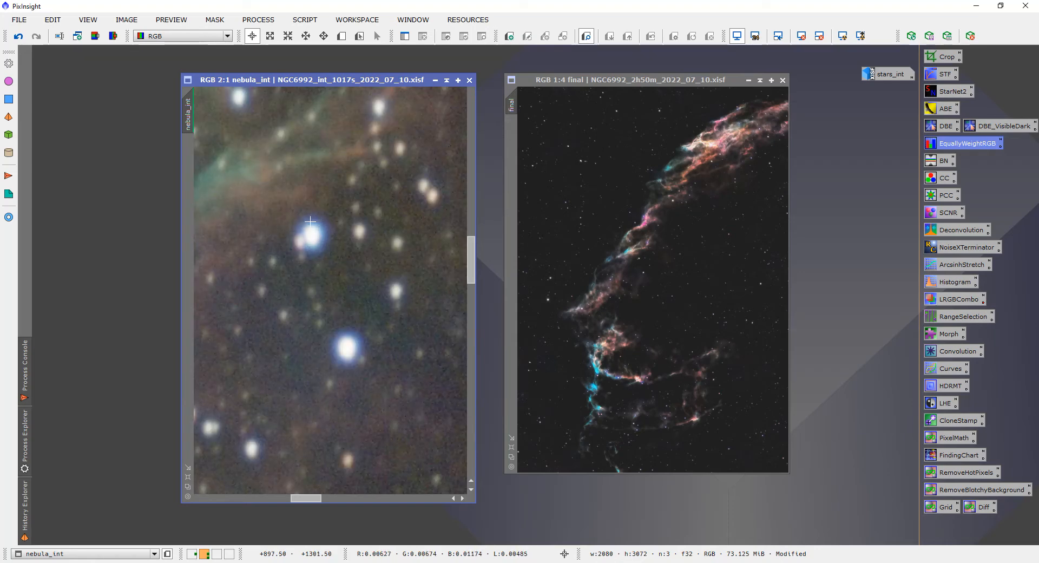
scroll(324, 294, "down", 2)
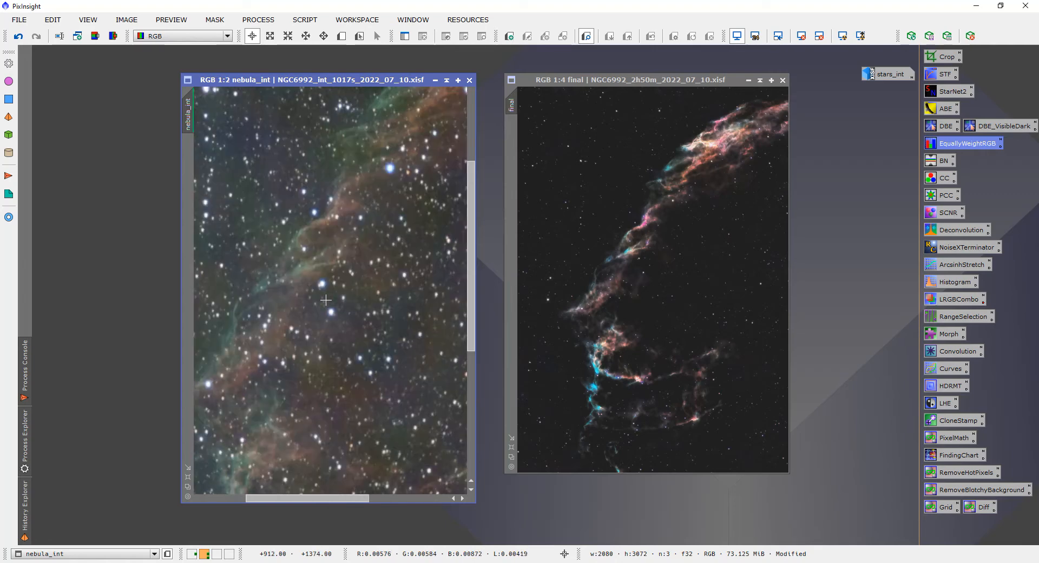
scroll(326, 300, "down", 1)
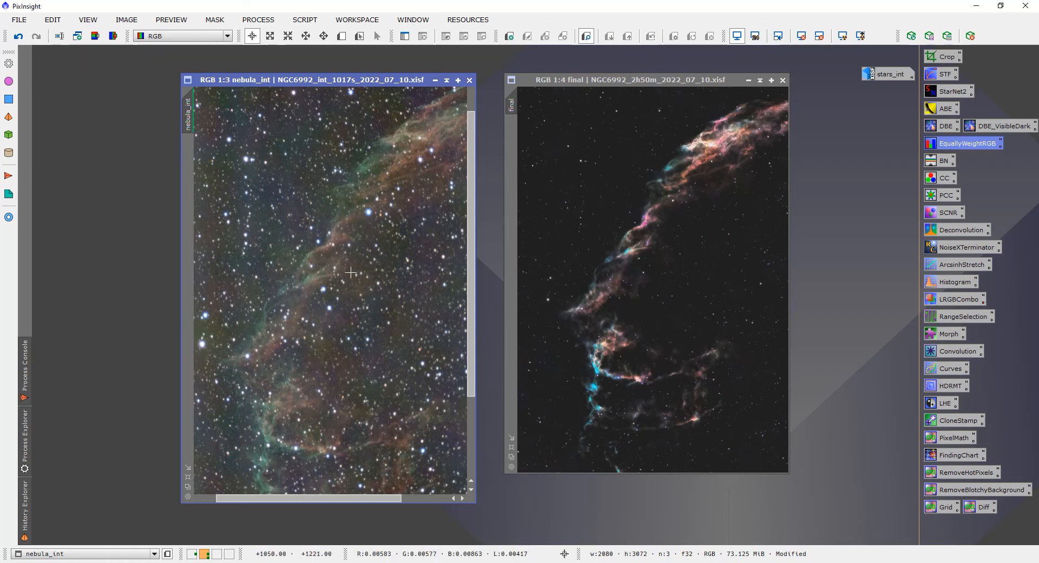
scroll(348, 275, "up", 2)
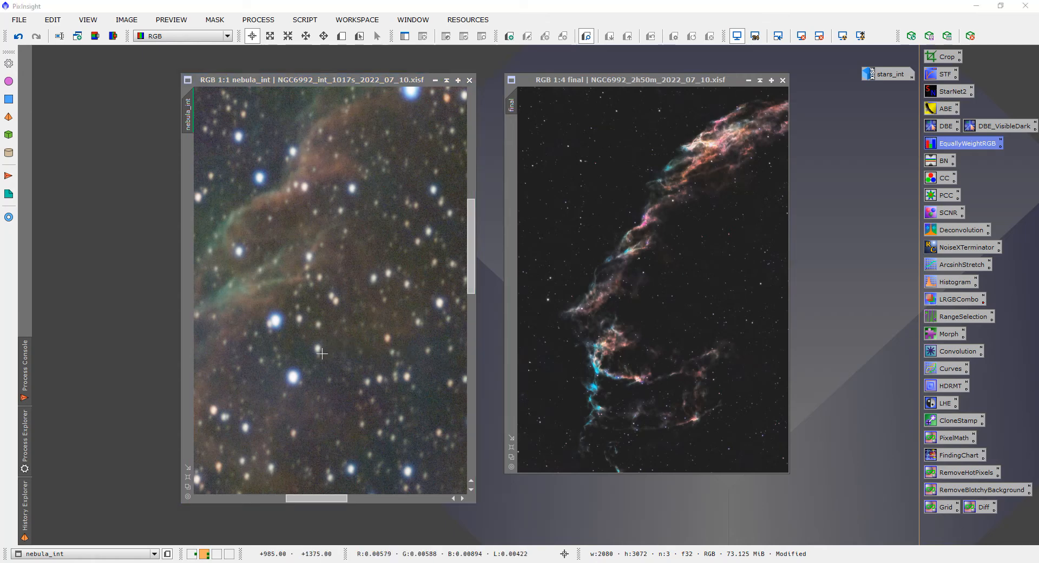
scroll(325, 357, "down", 2)
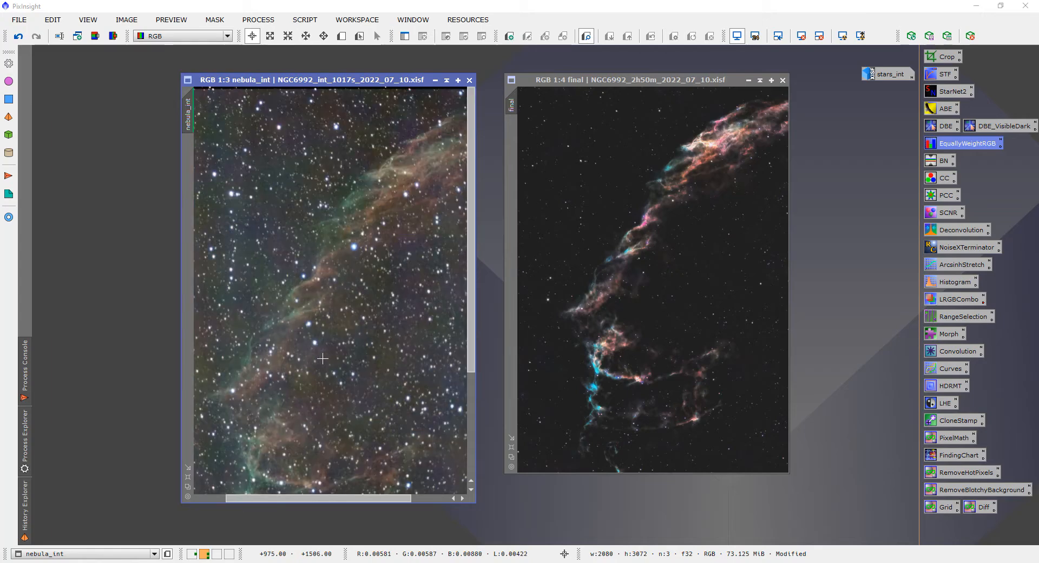
Move the nebula_int window aside and browse to the starless frames in wipT7's registered folder on the T7 (D:) drive.
left_click_drag(339, 82, 195, 71)
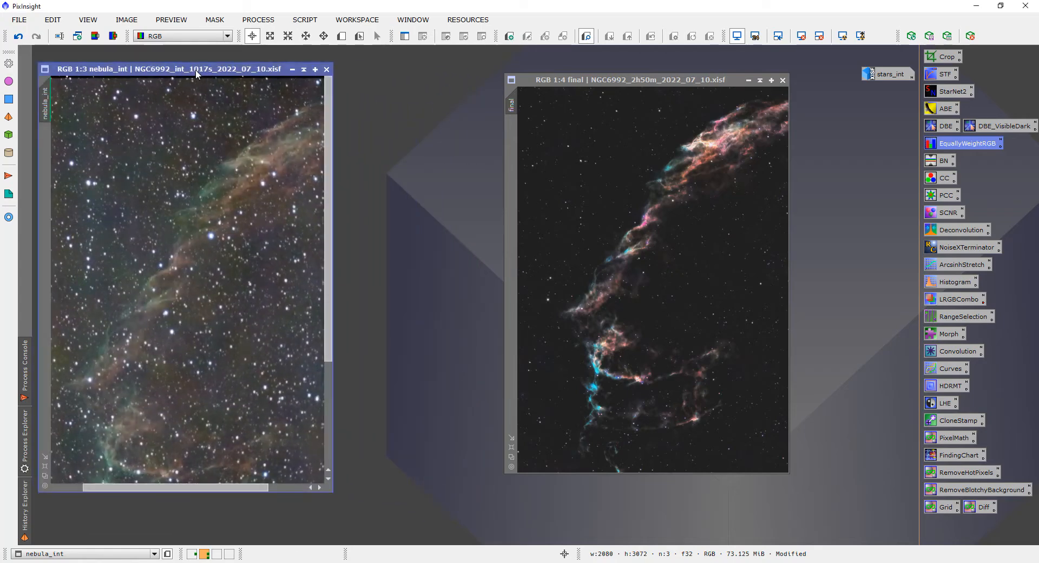
double_click(404, 279)
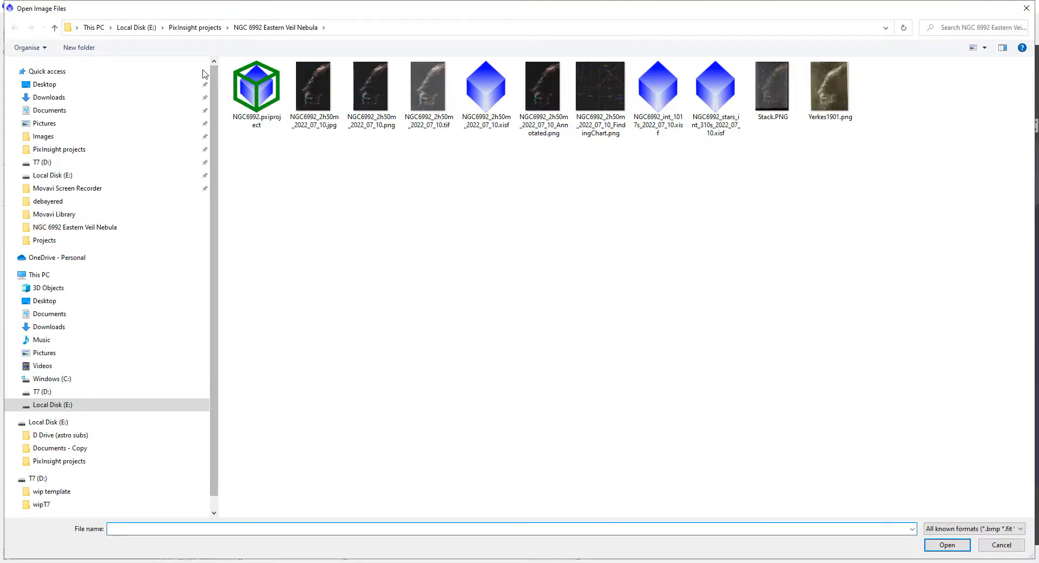
left_click(140, 162)
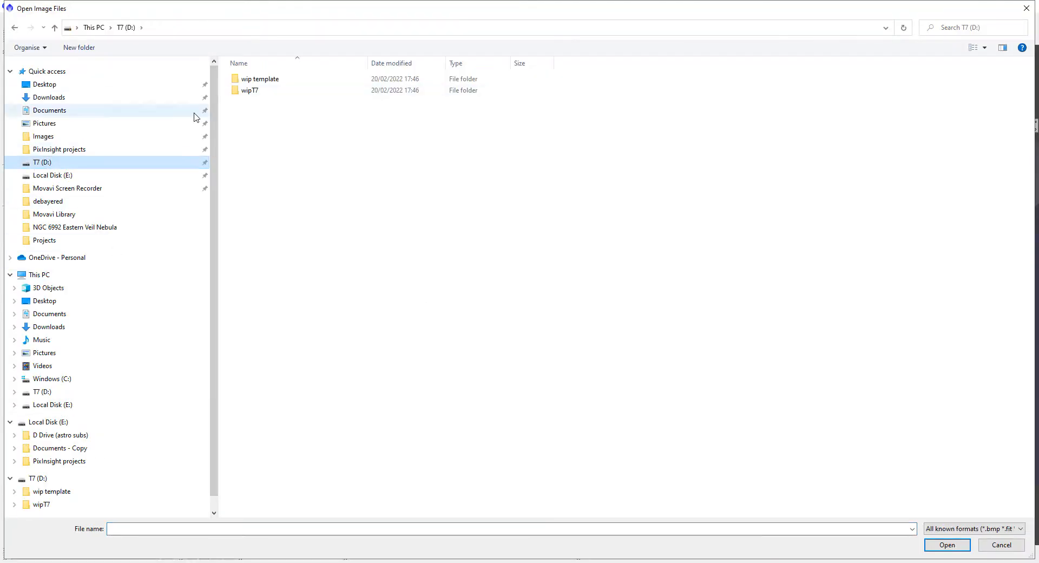
double_click(250, 91)
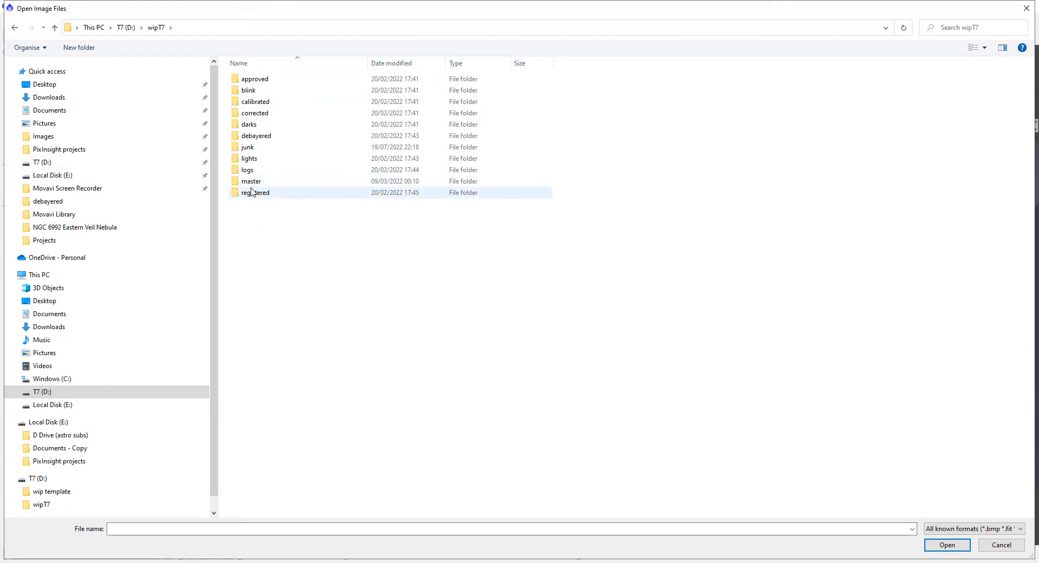
double_click(255, 194)
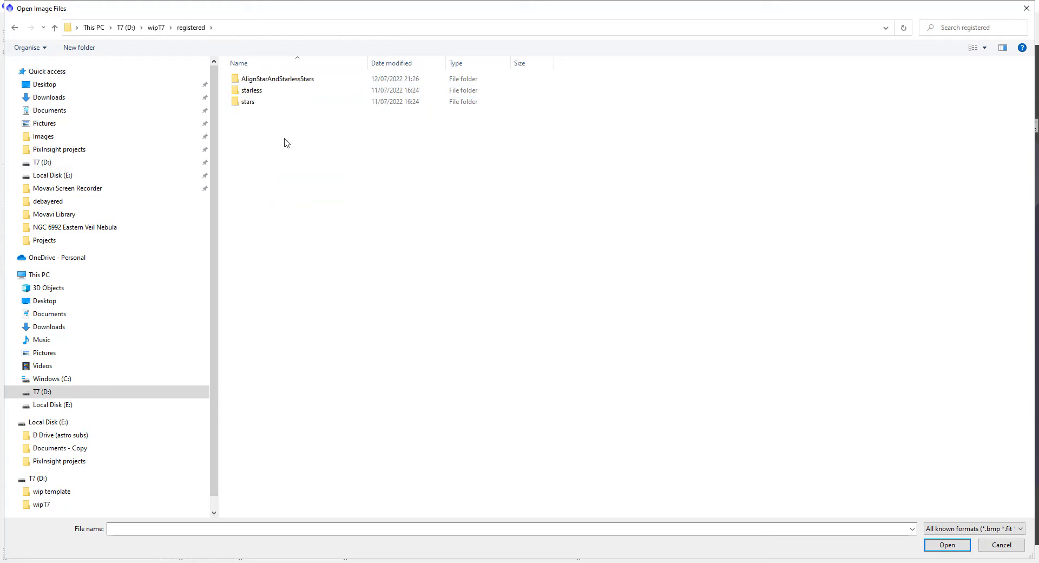
left_click(256, 91)
left_click(267, 91)
left_click(260, 102)
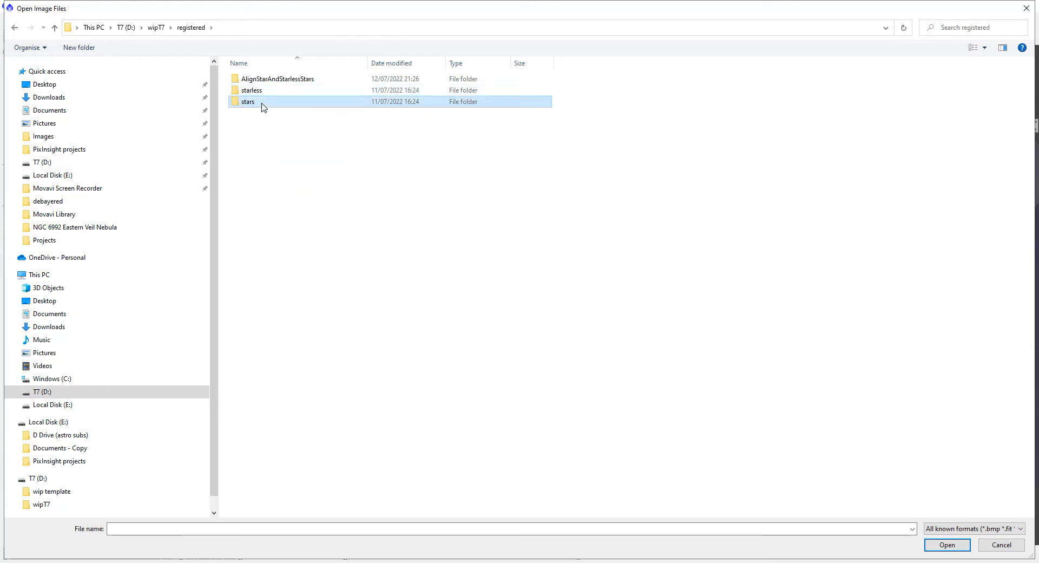
double_click(266, 92)
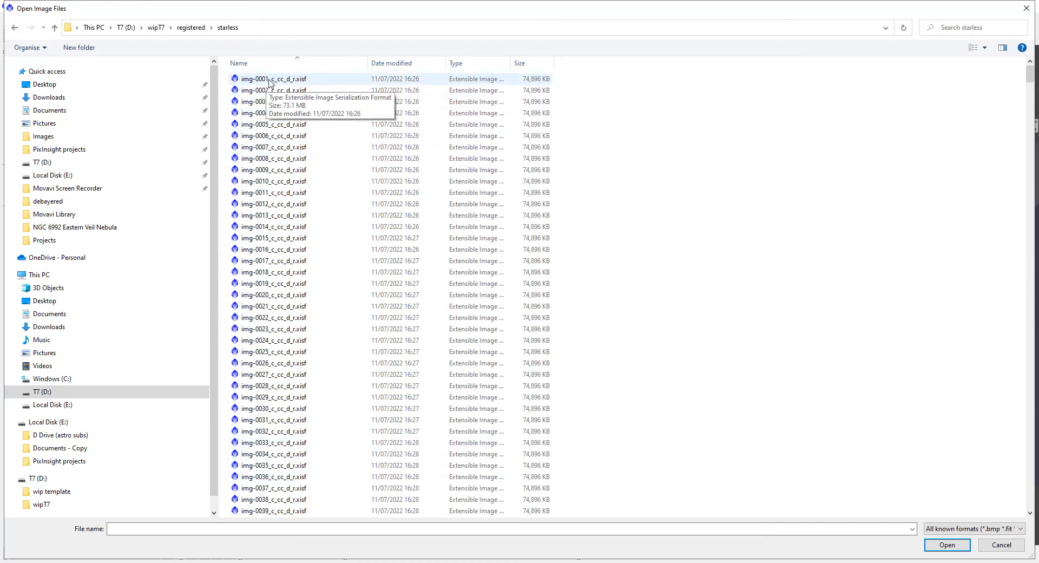
Look through the frames in the registered stars folder and close the file browser without opening any.
left_click(194, 29)
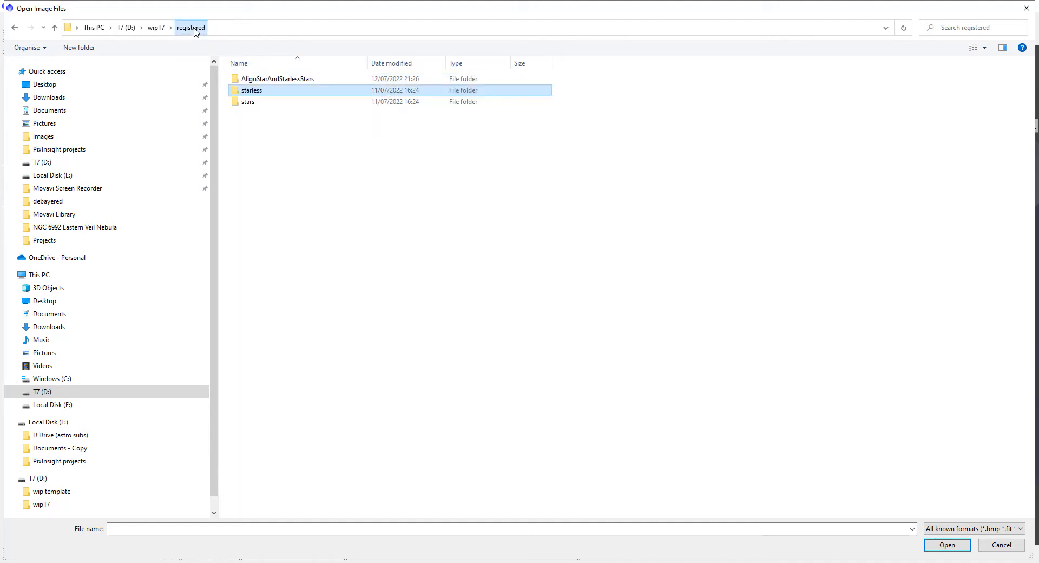
double_click(251, 105)
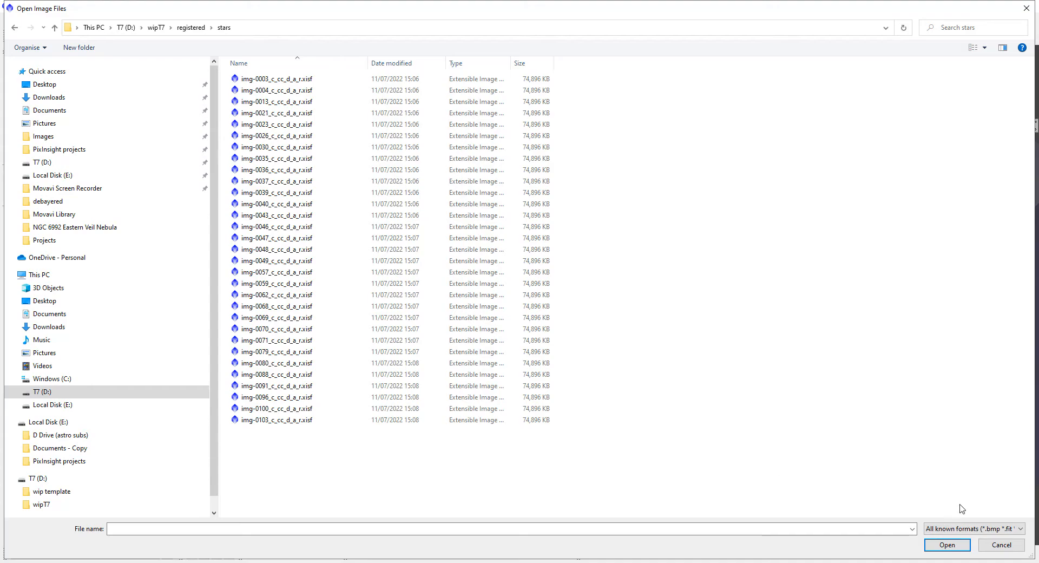
left_click(1001, 545)
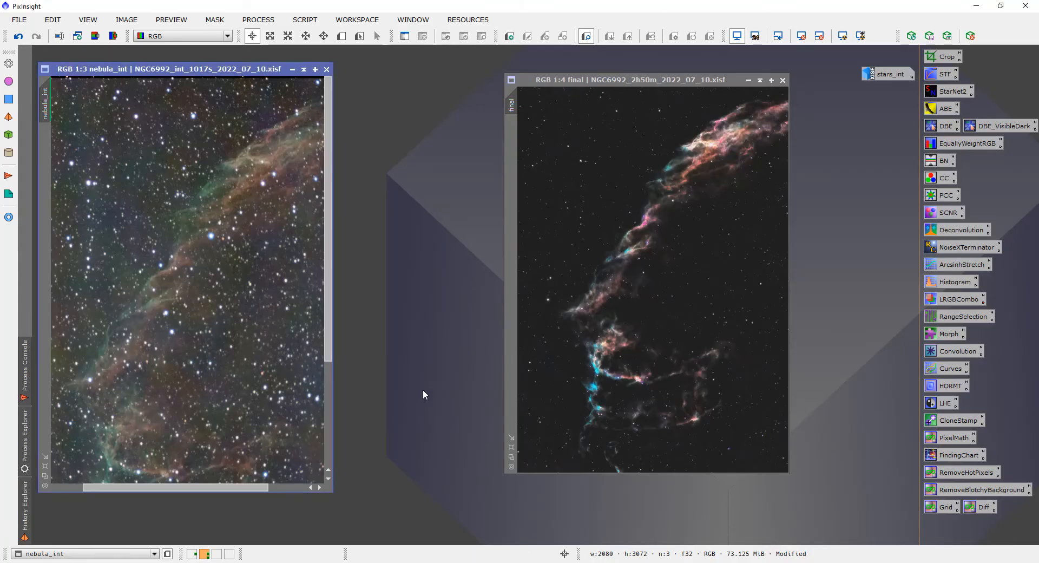
Restore the stars_int image and arrange nebula_int, stars_int and final side by side.
left_click_drag(547, 83, 598, 80)
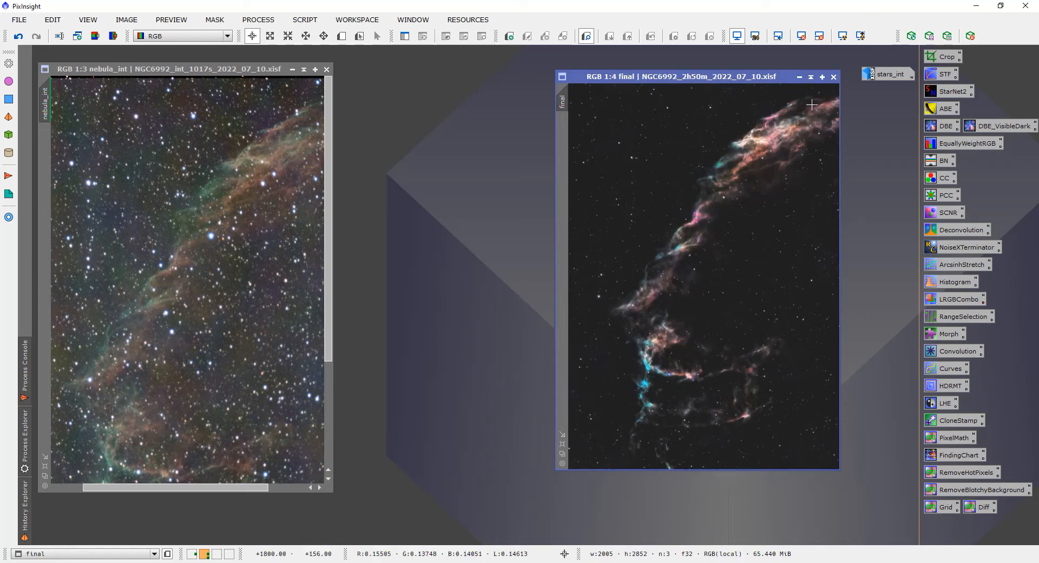
double_click(890, 76)
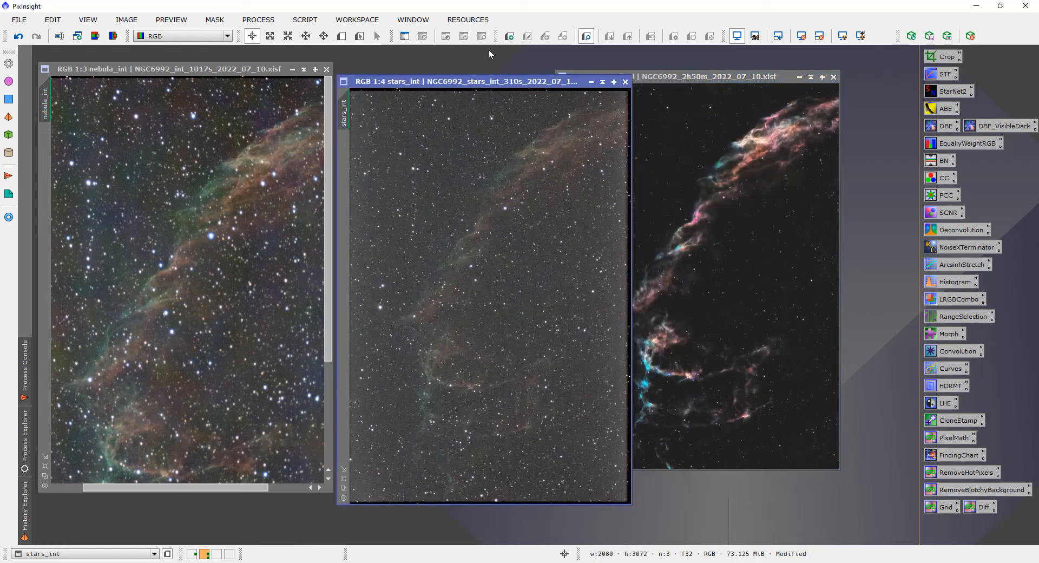
left_click_drag(206, 63, 201, 67)
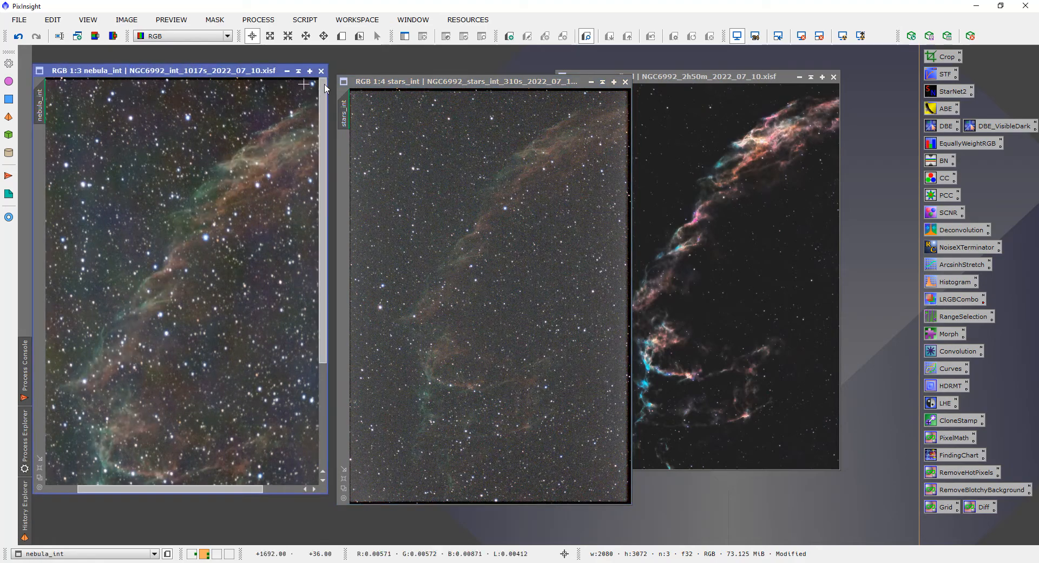
left_click_drag(387, 78, 379, 67)
left_click_drag(676, 78, 747, 75)
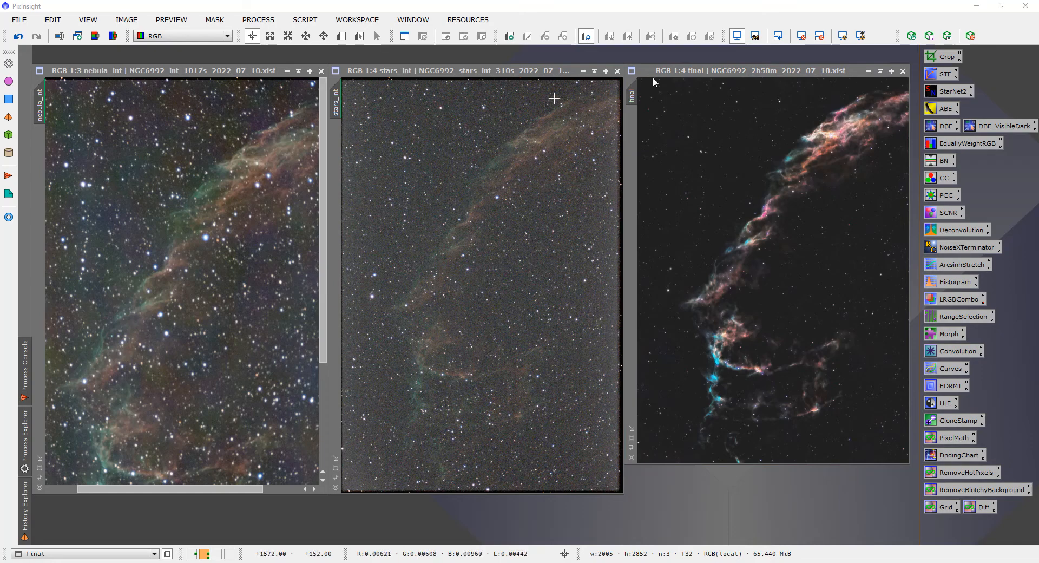
Iconize the final image and match nebula_int to the 1:4 view of stars_int, placing the two side by side for comparison.
left_click(869, 71)
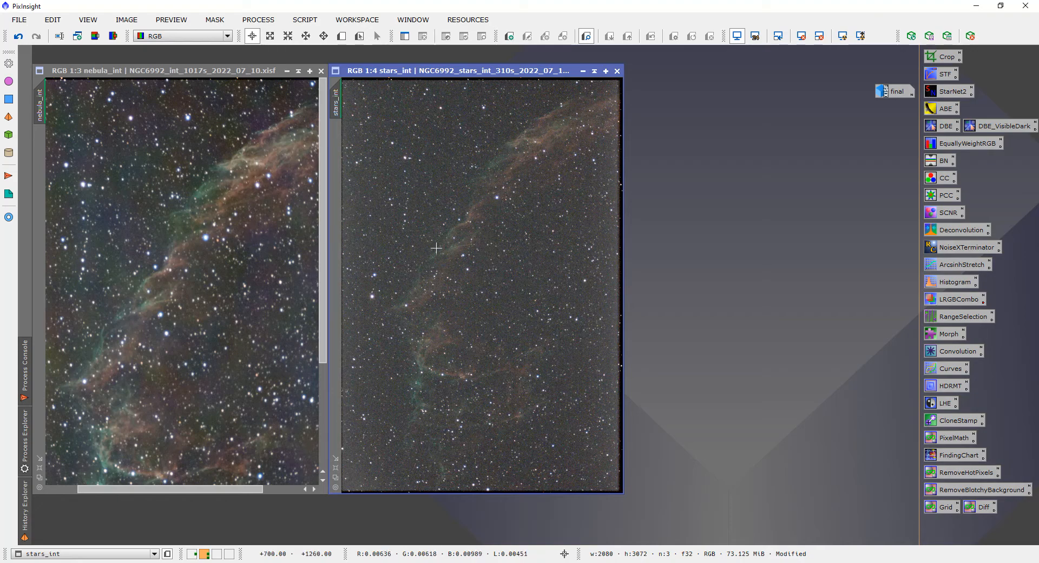
left_click_drag(384, 70, 430, 76)
left_click_drag(375, 105, 40, 110)
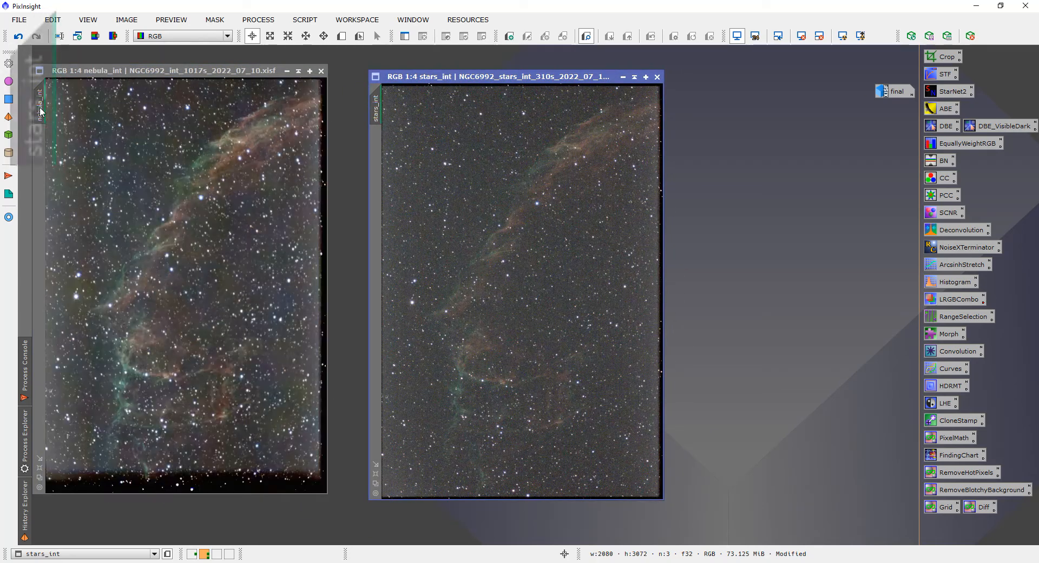
left_click_drag(377, 74, 427, 70)
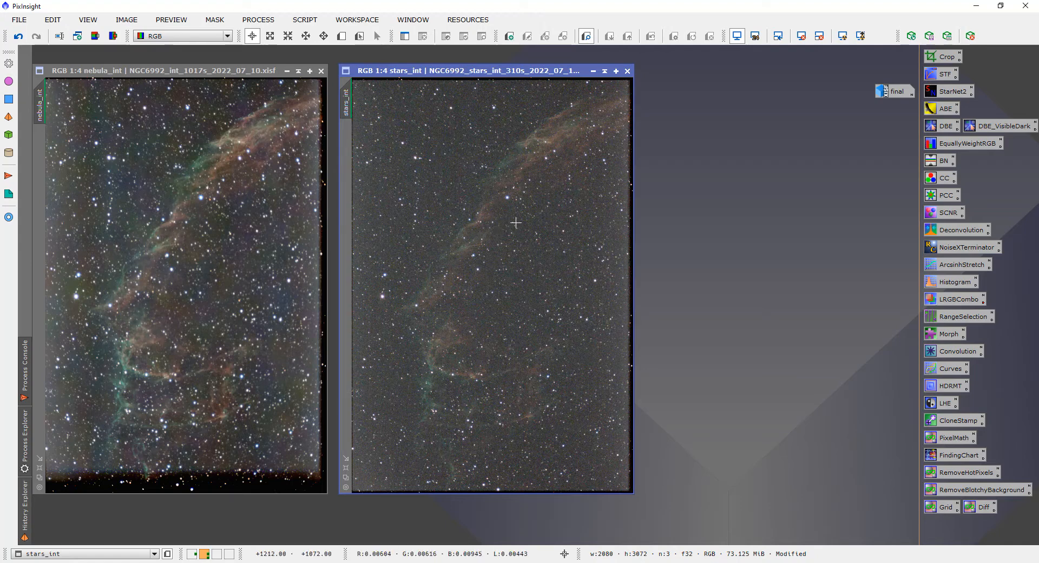
mouse_move(415, 71)
left_mouse_down()
mouse_move(115, 73)
mouse_move(440, 79)
mouse_move(419, 73)
left_mouse_up()
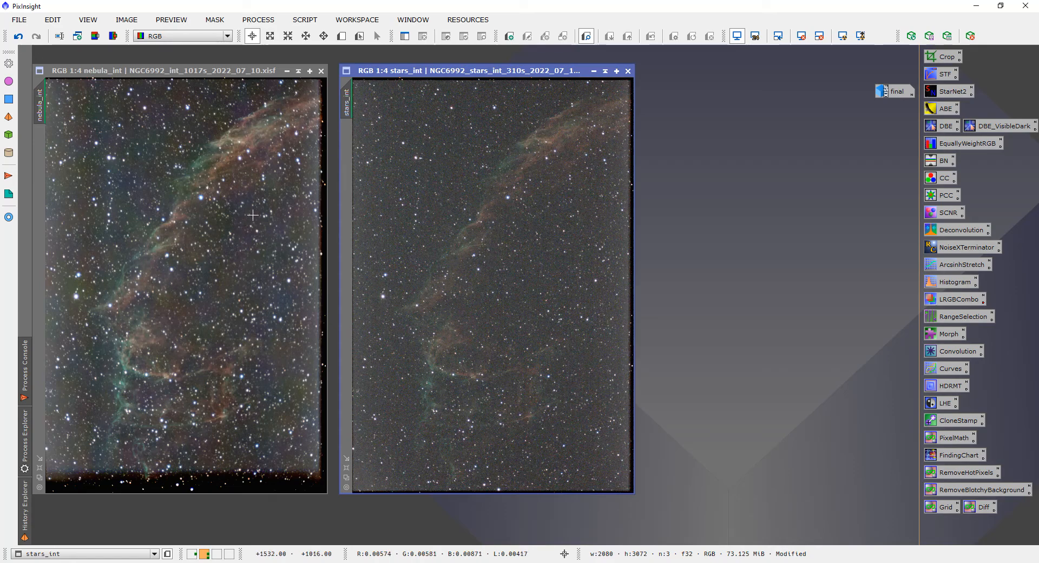
Iconize nebula_int and separate the stars from stars_int using StarNet2 with Linear data enabled.
left_click(286, 71)
left_click_drag(534, 73, 402, 77)
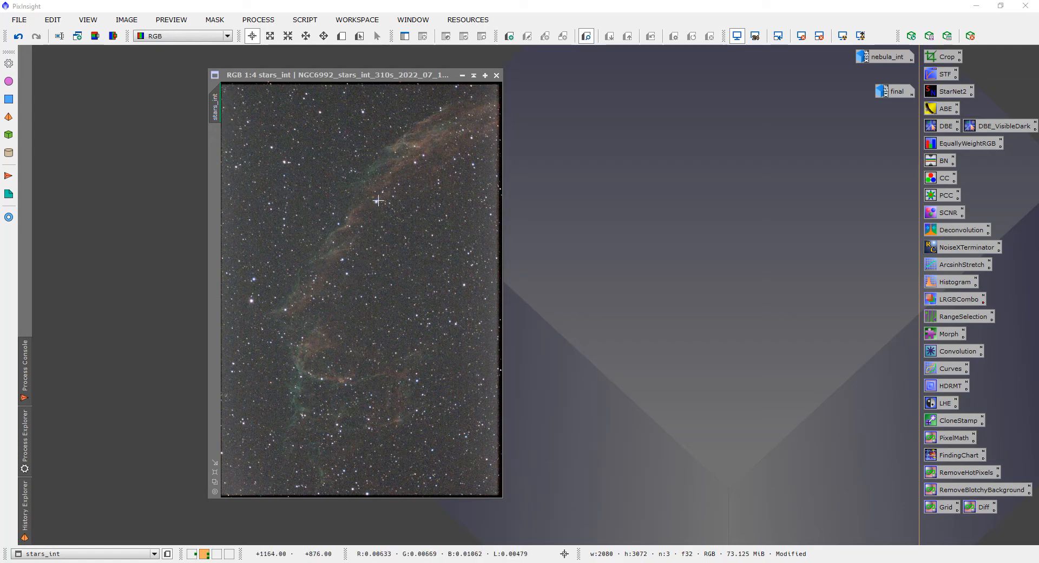
double_click(952, 92)
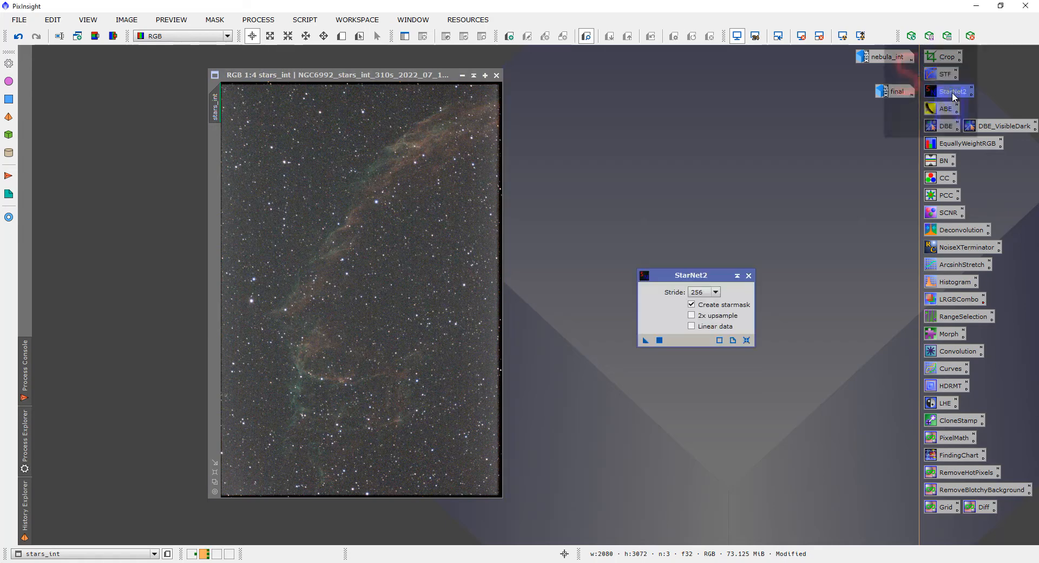
left_click(691, 326)
left_click_drag(645, 342, 391, 317)
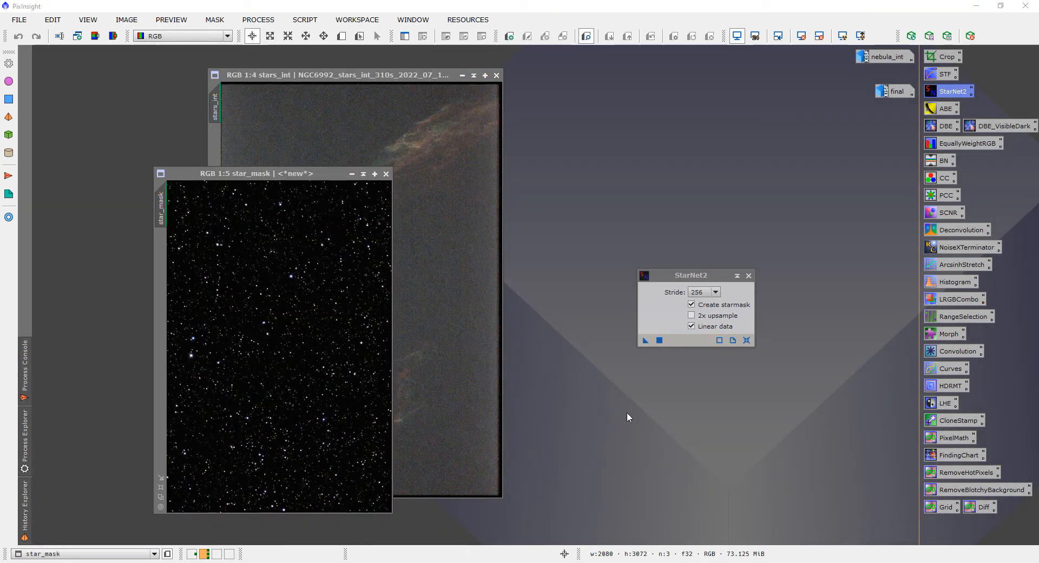
Close the StarNet2 settings, place the star mask beside stars_int and make stars_int the active image.
left_click(749, 276)
left_click_drag(320, 172, 676, 73)
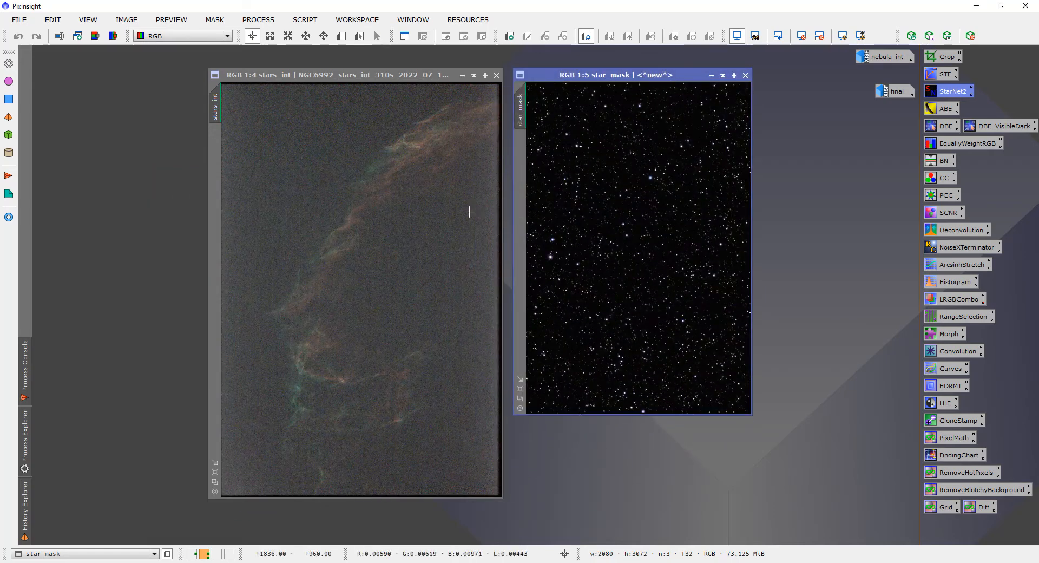
left_click(417, 211)
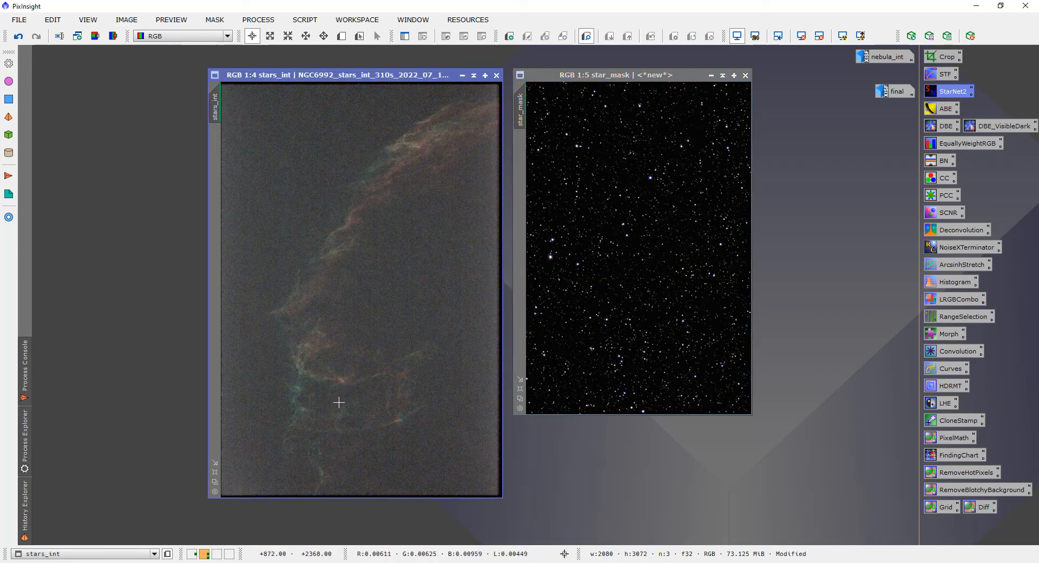
Close stars_int without saving its changes and move the star_mask window toward the middle of the workspace.
left_click(497, 75)
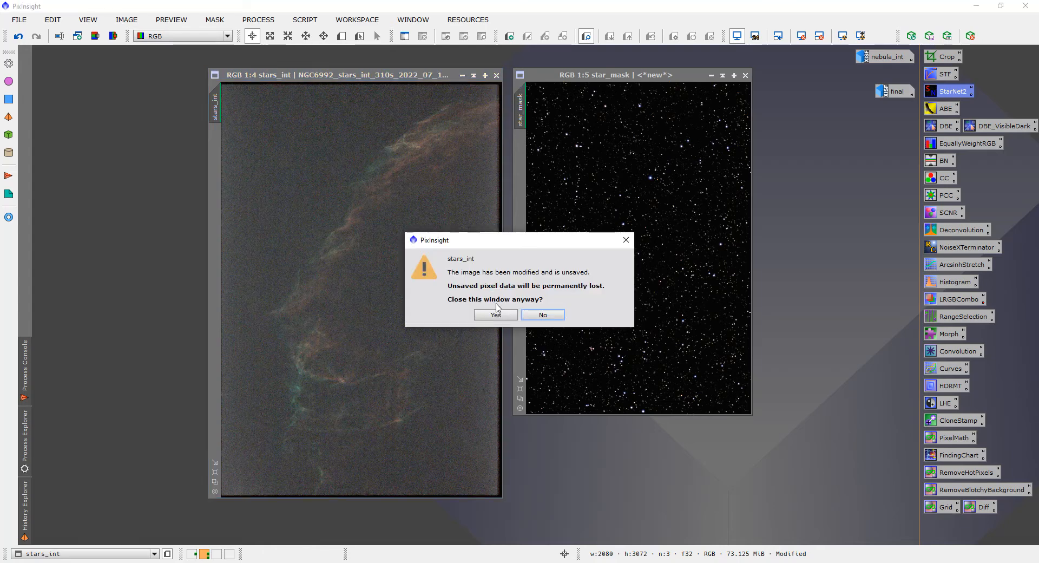
left_click(497, 315)
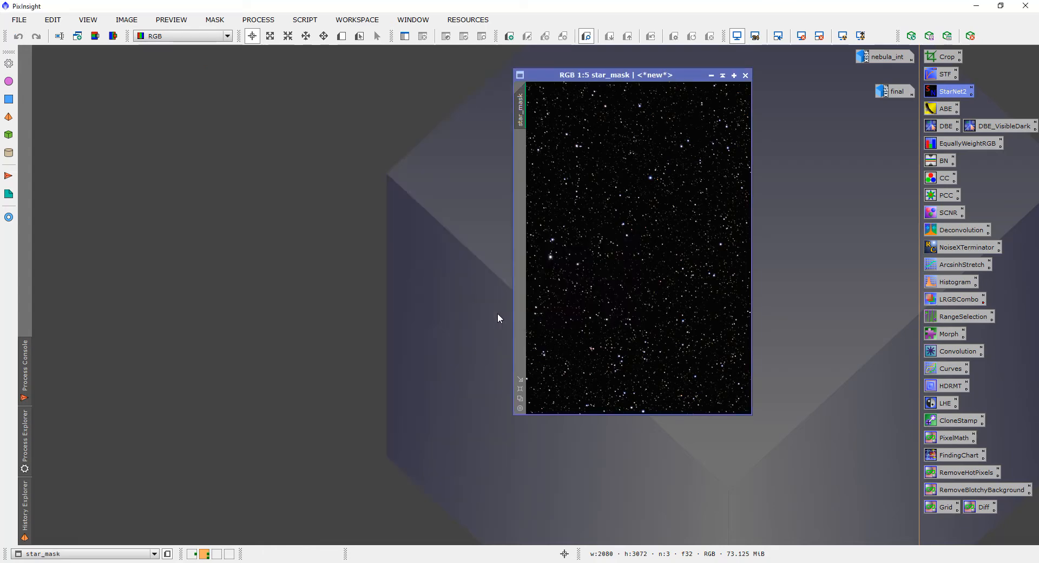
left_click_drag(523, 82, 365, 109)
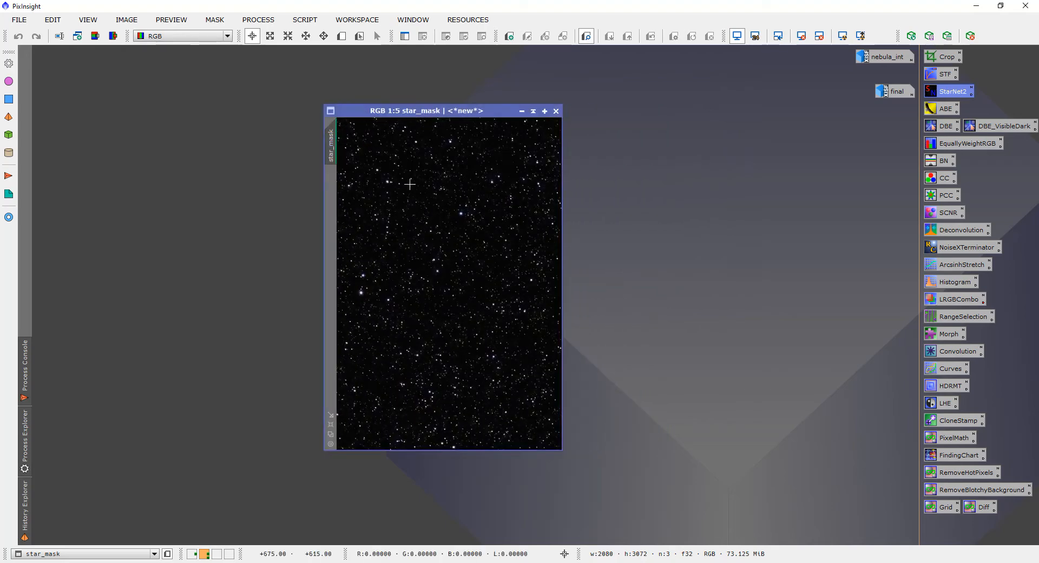
Check the extracted stars in star_mask and reset its screen stretch to show the linear data.
scroll(448, 266, "up", 4)
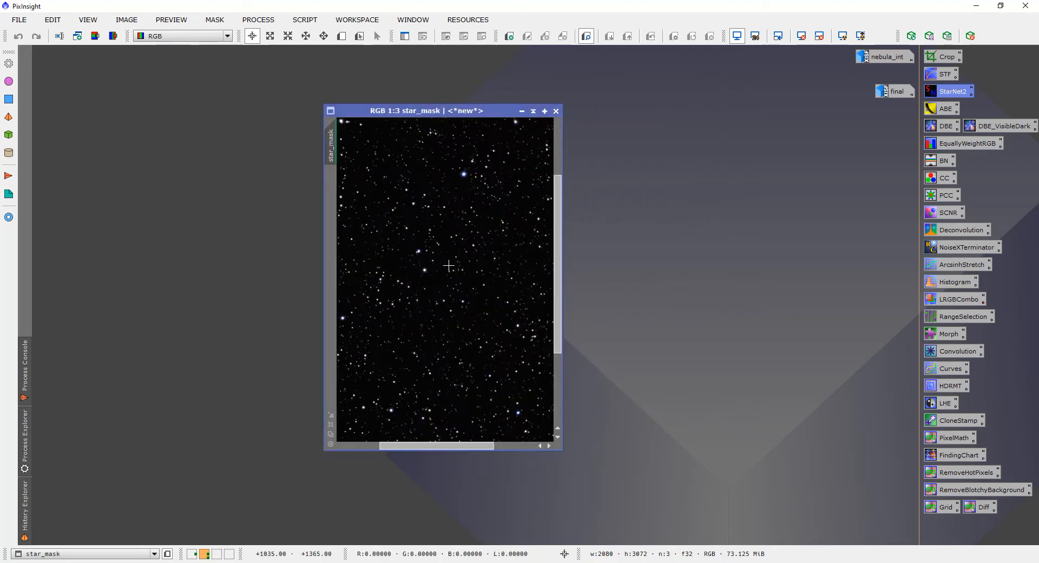
scroll(449, 265, "down", 3)
scroll(452, 264, "down", 1)
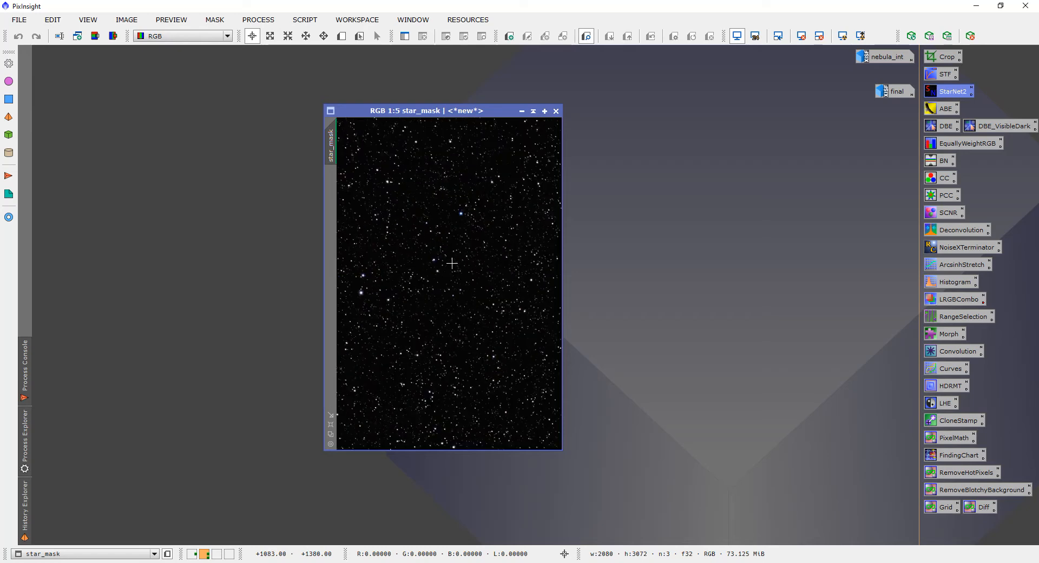
left_click(802, 39)
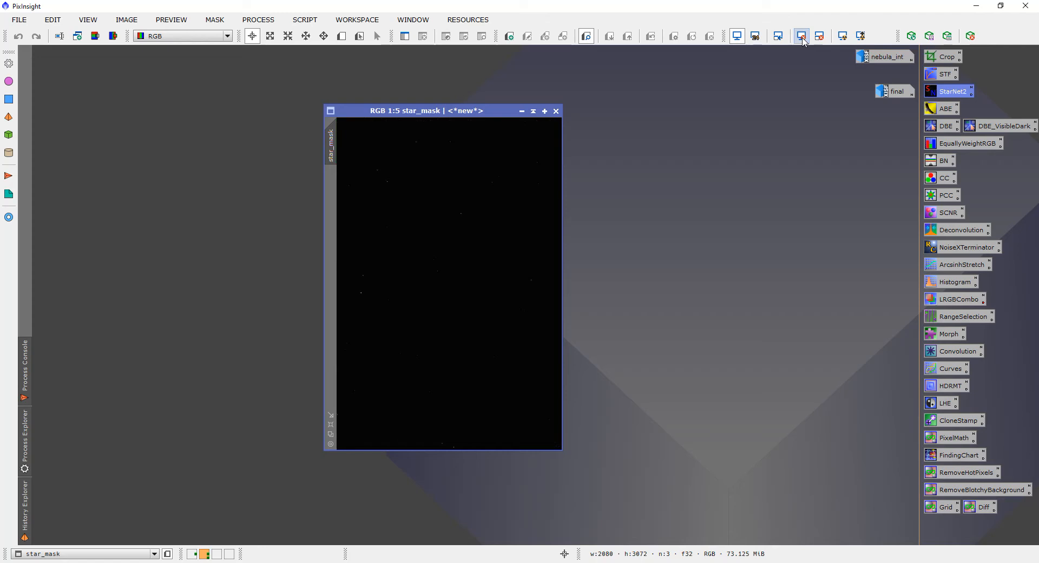
Stretch star_mask with ArcsinhStretch at a stretch factor of 21.5, judging it in the real-time preview, and close the tool and preview.
double_click(959, 265)
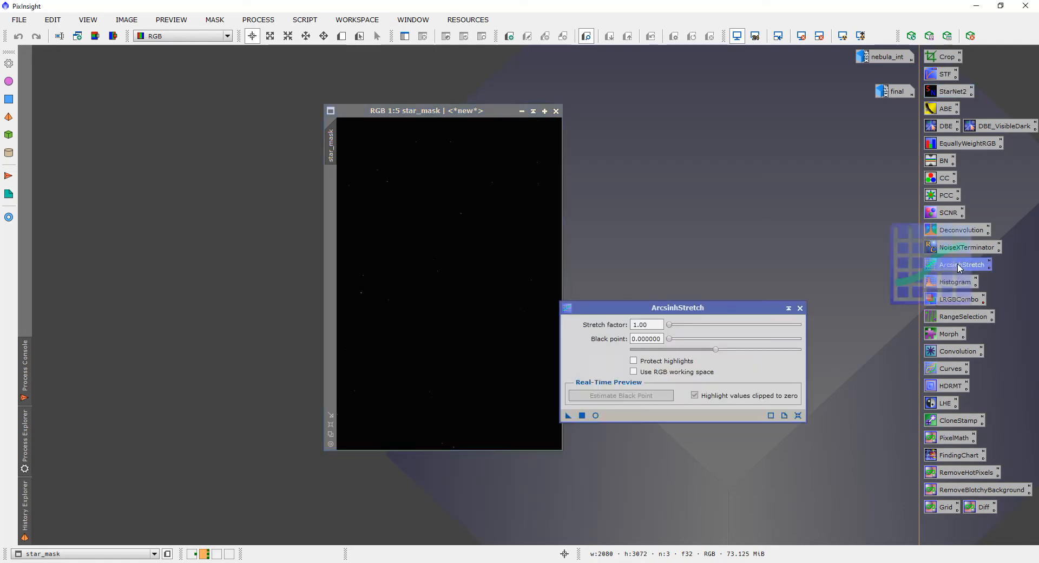
left_click(596, 415)
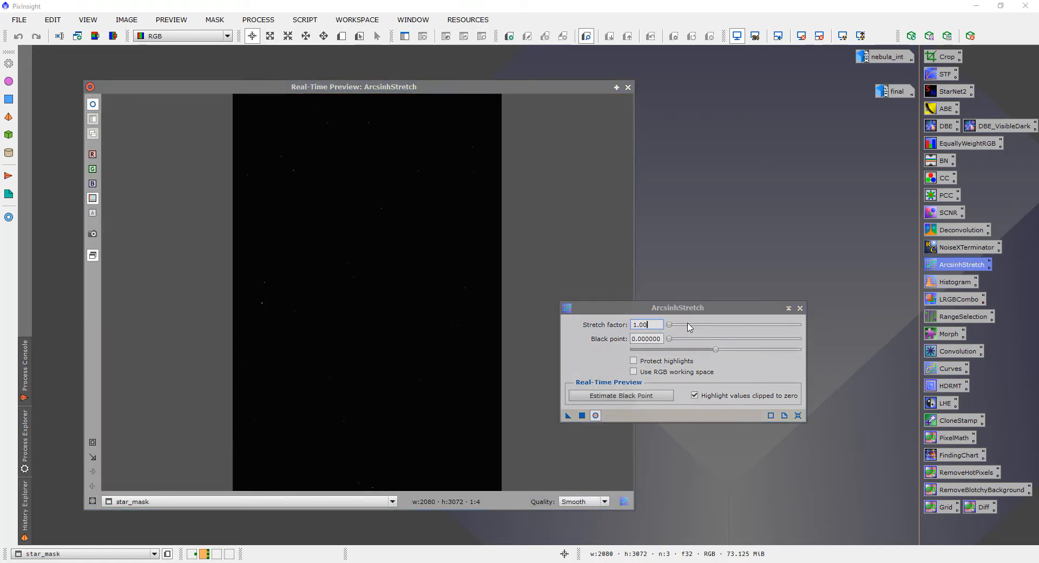
left_click_drag(671, 328, 754, 328)
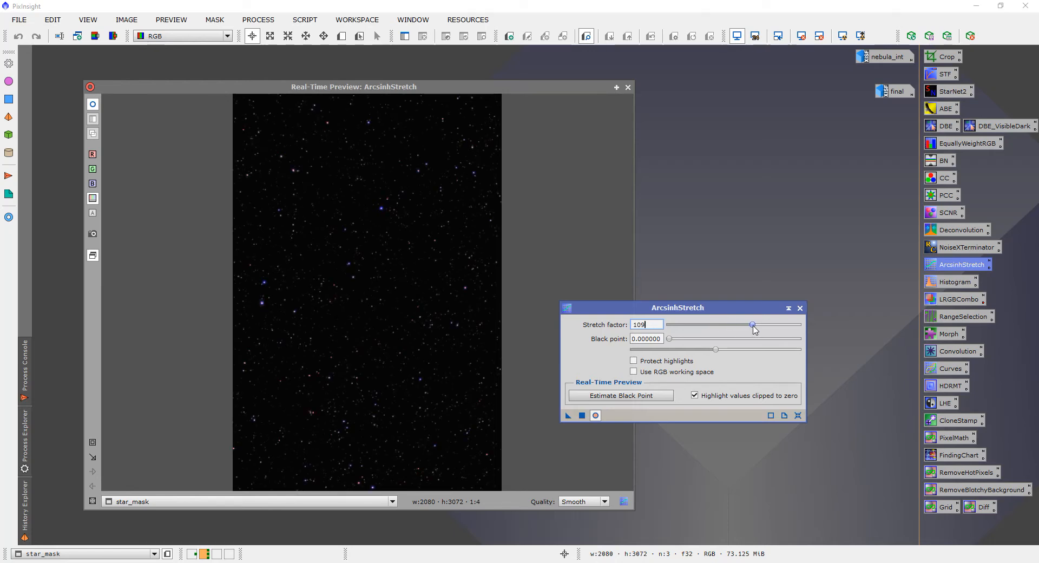
left_click_drag(754, 328, 704, 328)
left_click_drag(711, 325, 721, 327)
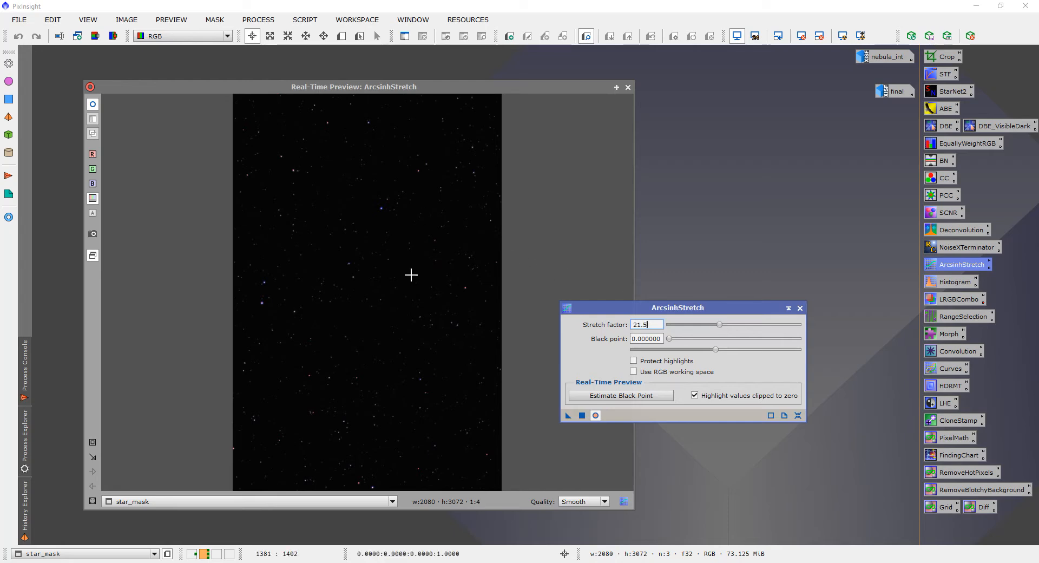
left_click(583, 415)
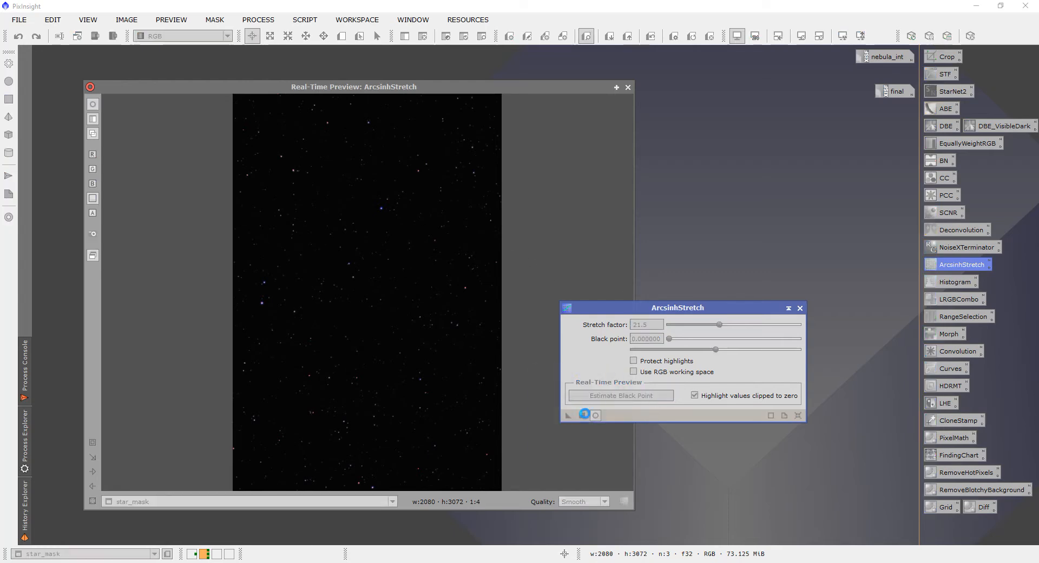
left_click(800, 308)
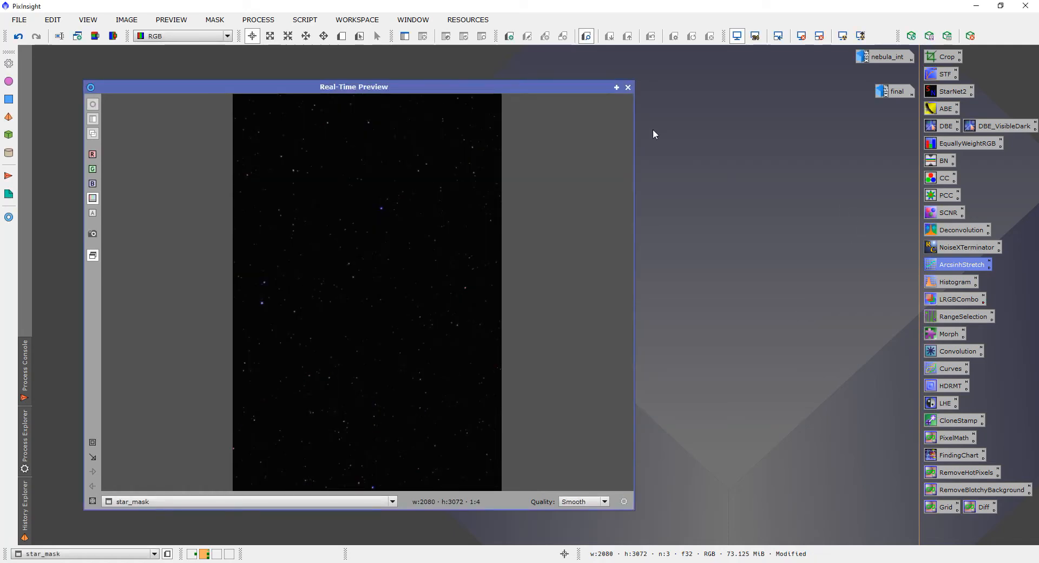
left_click(627, 87)
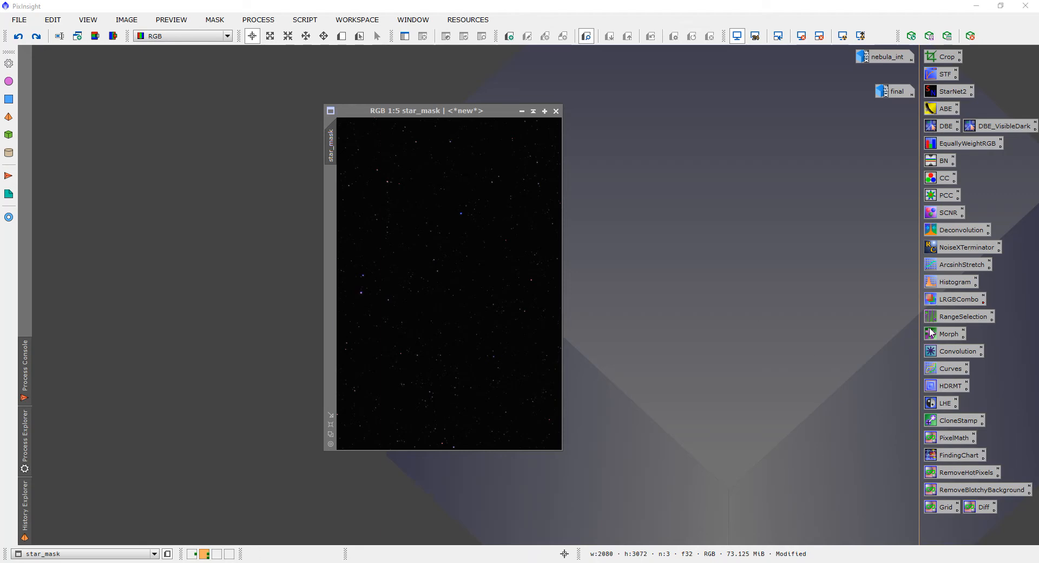
Brighten star_mask using HistogramTransformation with midtones at about 0.253, checking the real-time preview, and close the tool and preview.
double_click(952, 286)
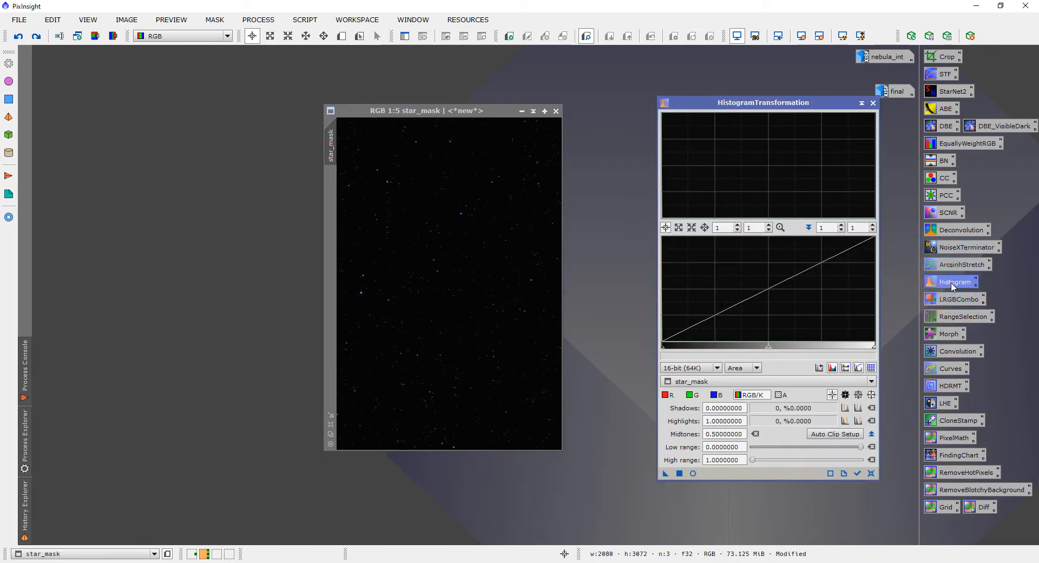
left_click(692, 474)
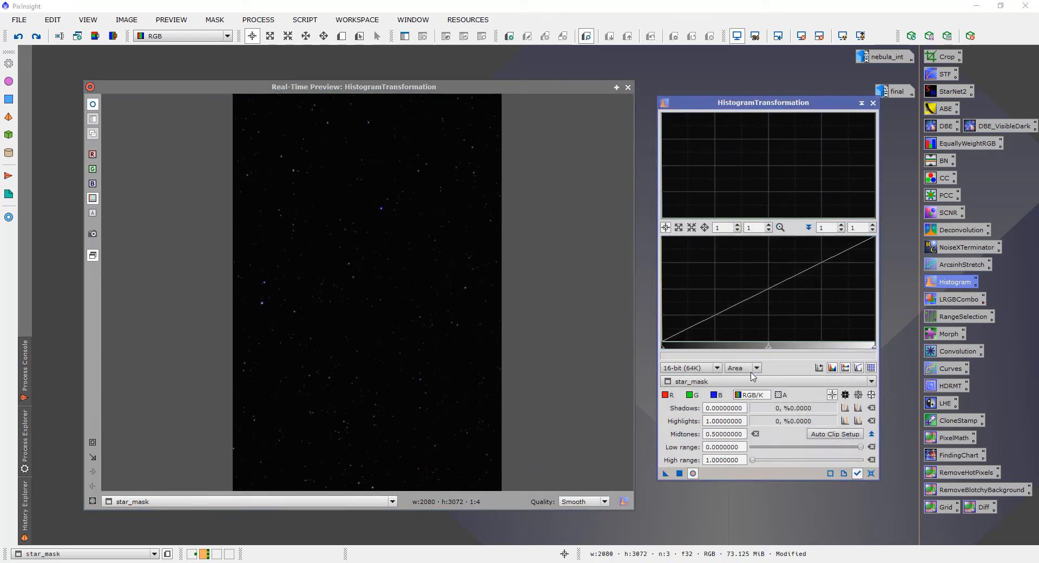
left_click(768, 351)
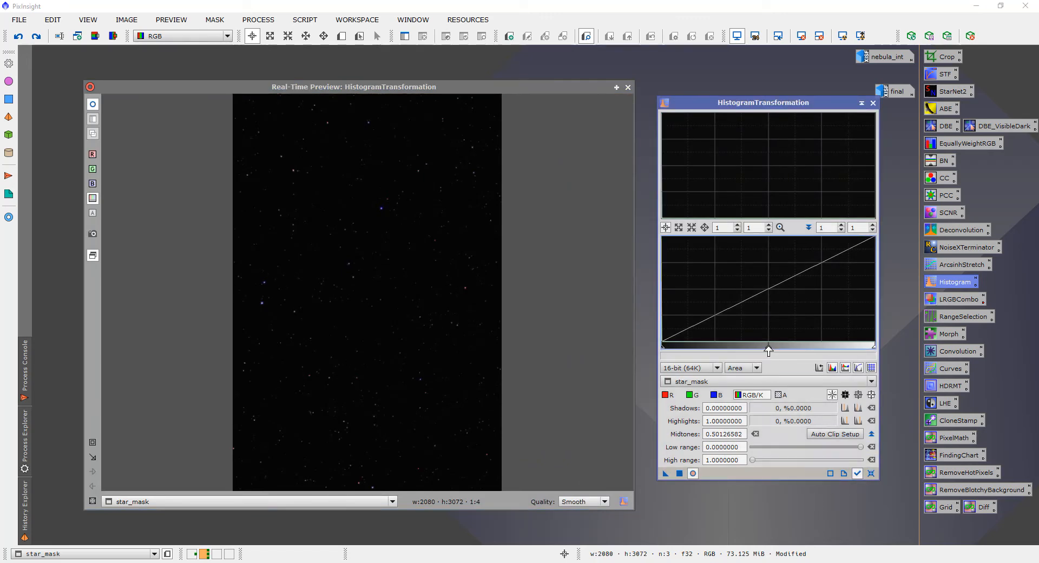
left_click_drag(769, 350, 715, 351)
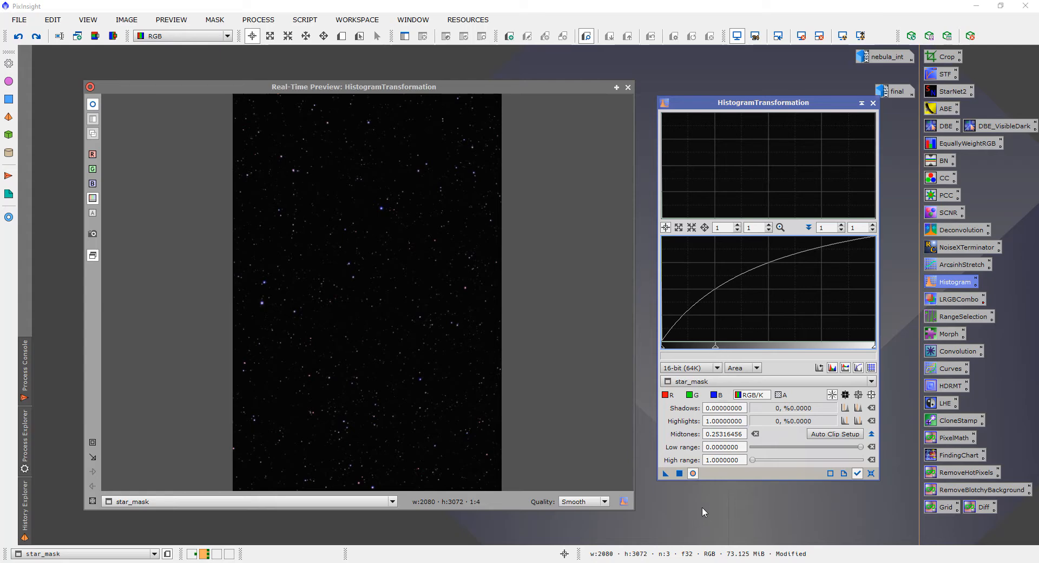
left_click(680, 474)
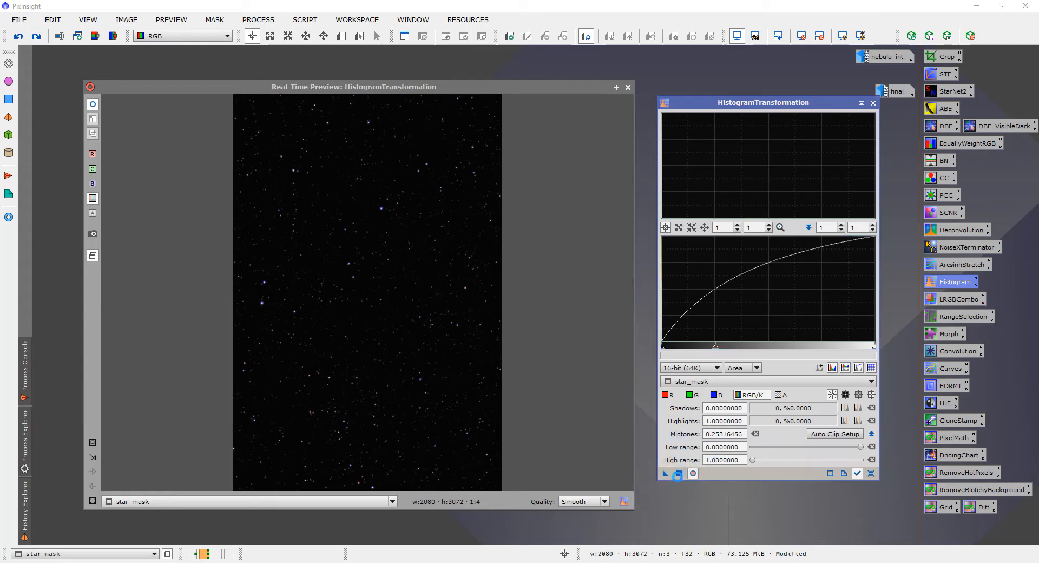
left_click(872, 103)
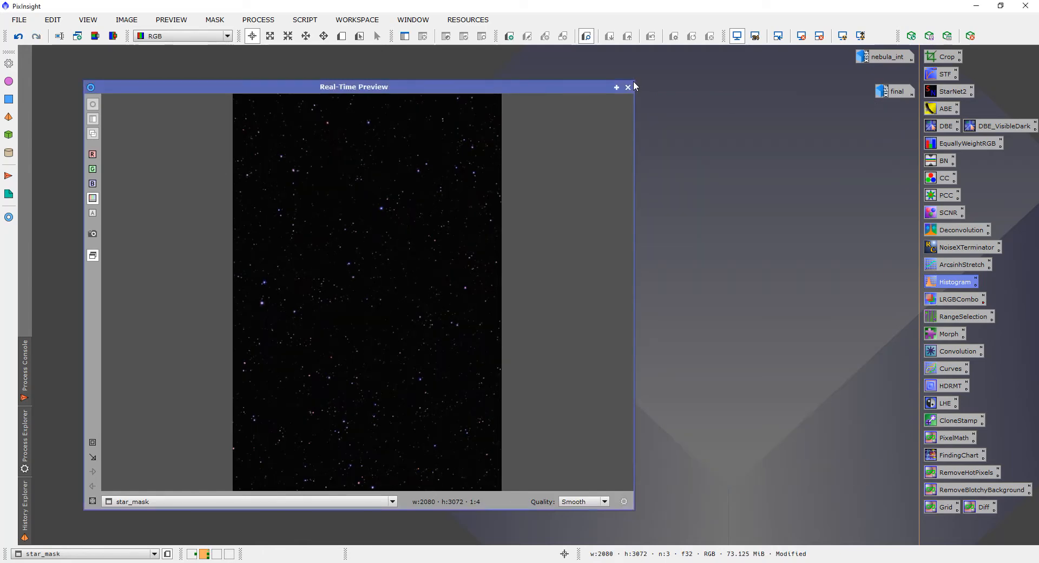
left_click(629, 86)
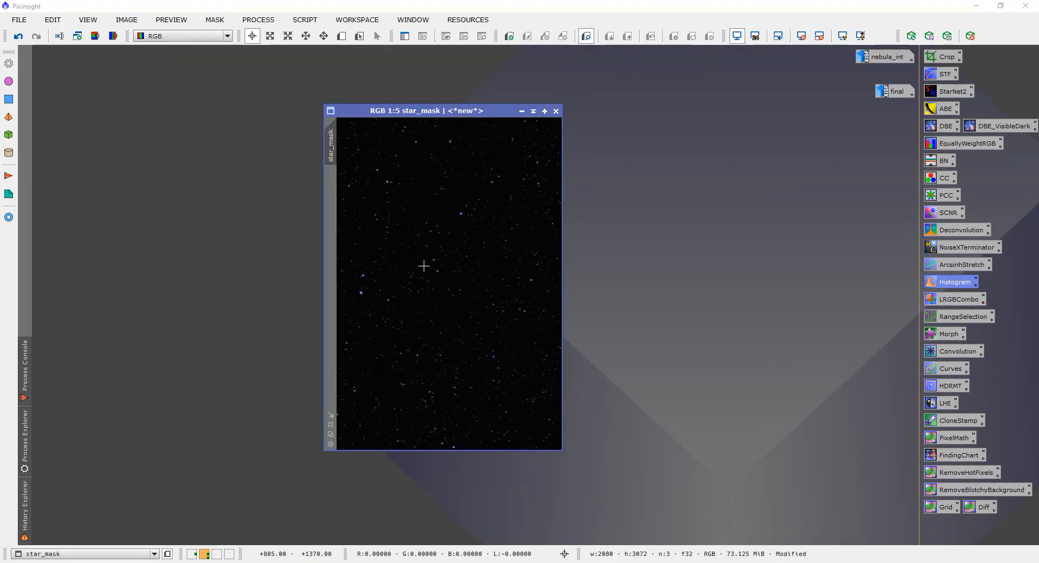
Examine the color and shape of the bright and faint stars across the stretched star_mask.
scroll(424, 266, "up", 4)
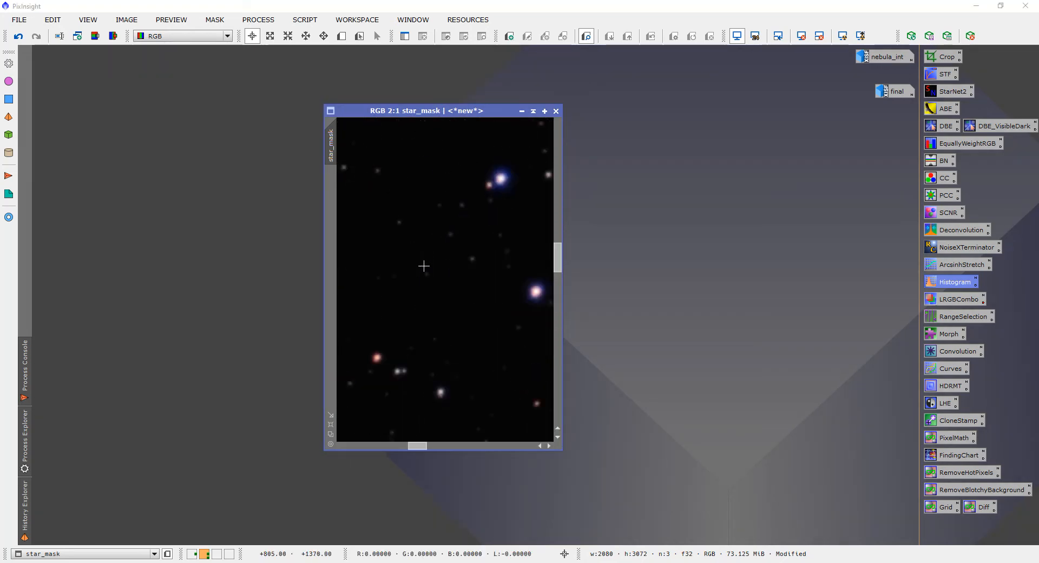
scroll(421, 265, "up", 1)
left_click_drag(420, 267, 566, 313)
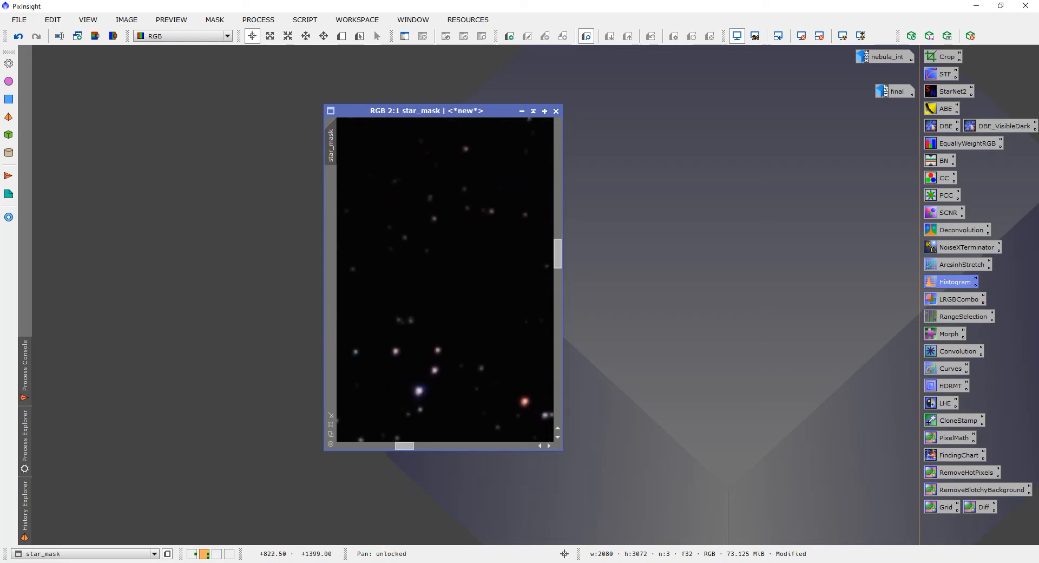
scroll(492, 276, "down", 2)
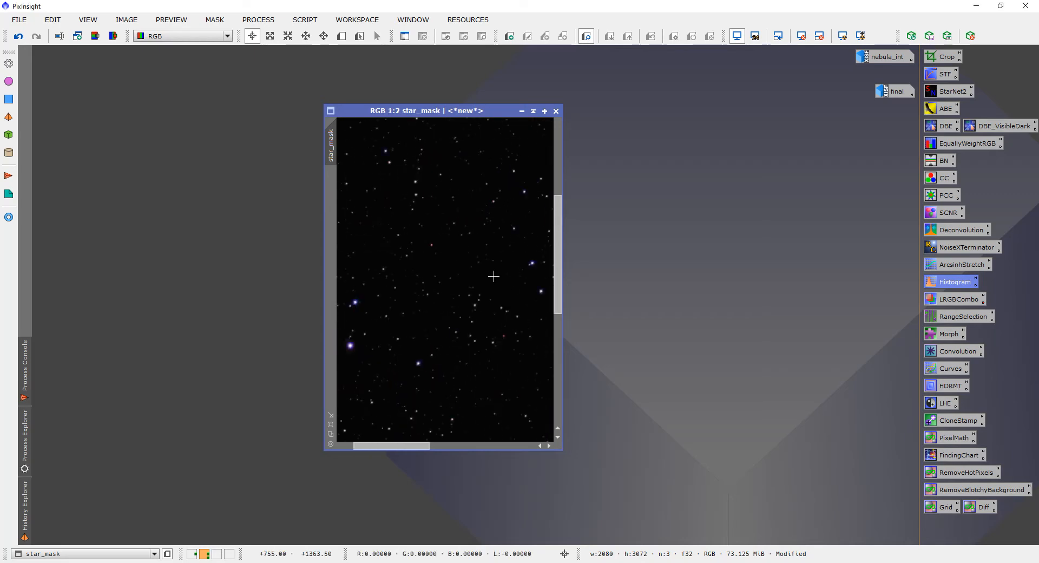
scroll(406, 302, "up", 1)
scroll(430, 292, "down", 1)
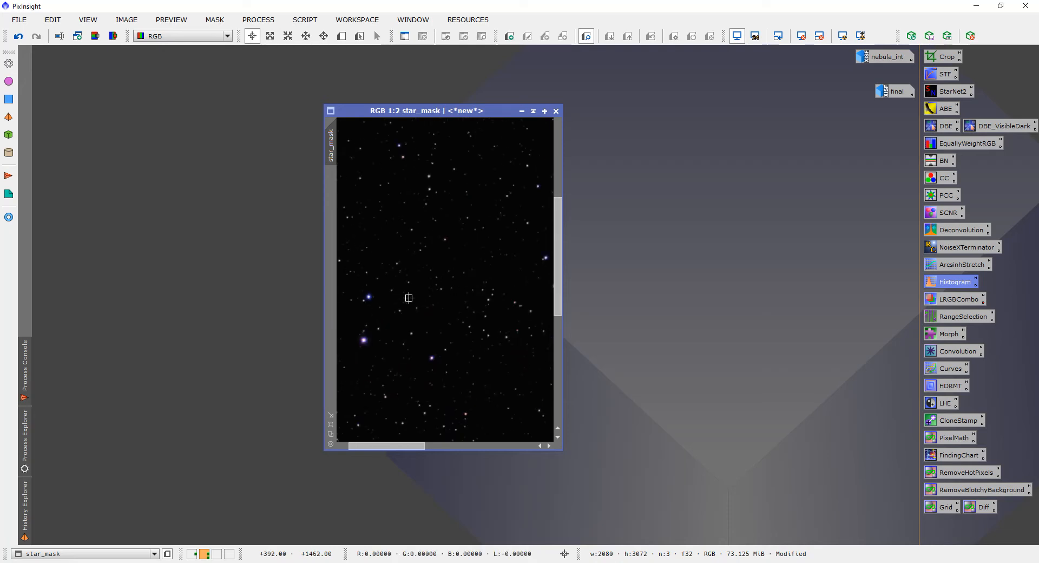
scroll(398, 255, "up", 2)
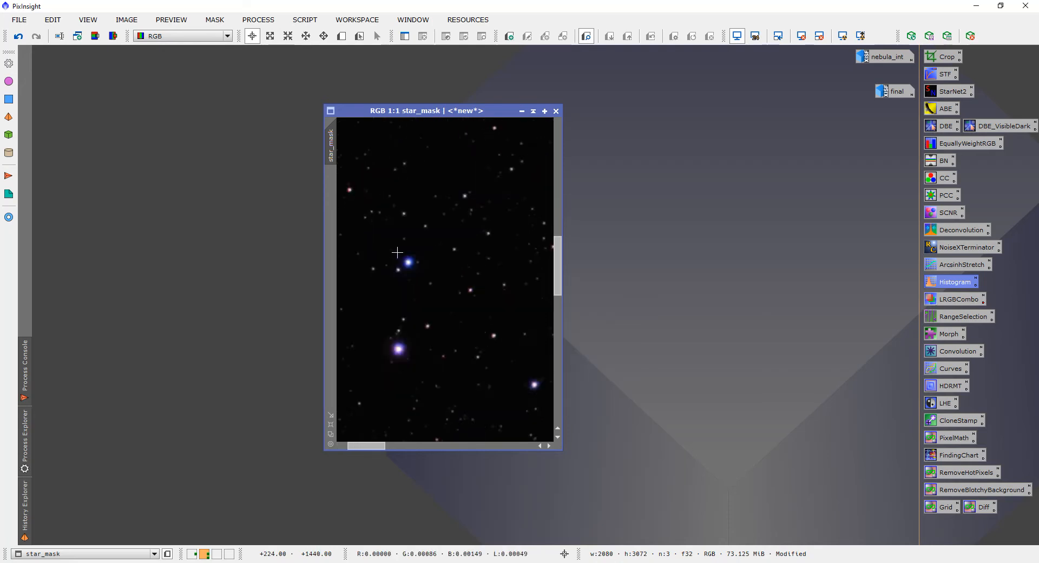
left_click_drag(443, 308, 453, 250)
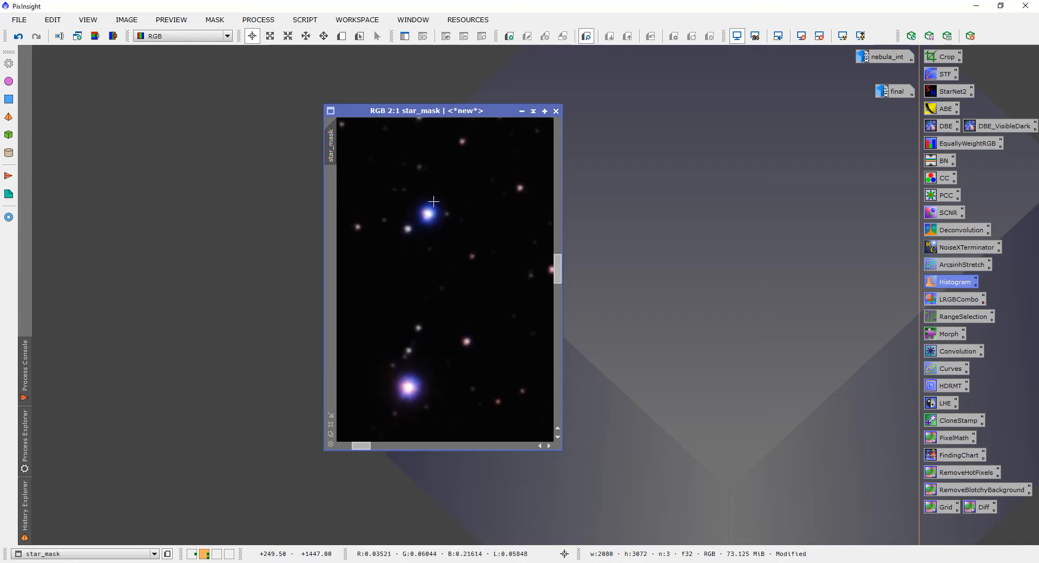
scroll(455, 317, "down", 3)
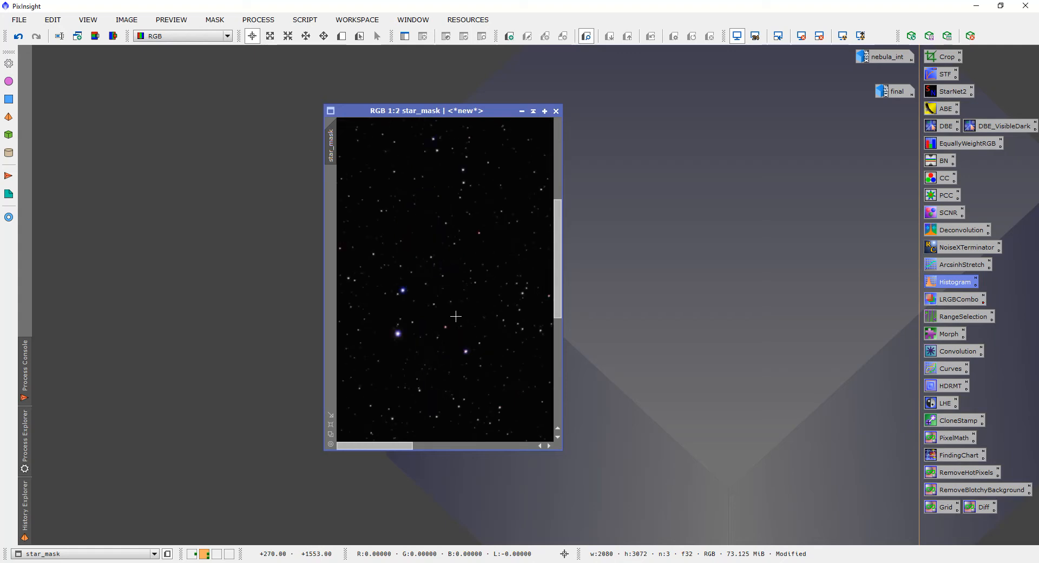
scroll(455, 315, "down", 1)
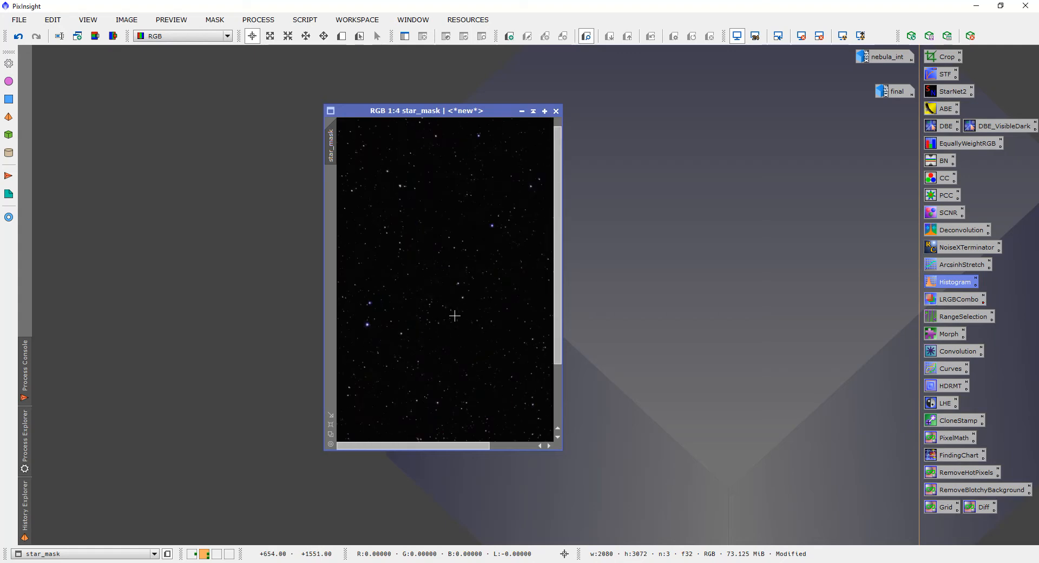
Fit the star_mask window to the image at 1:4, reposition it and inspect the bright blue star at 1:1.
left_click(332, 416)
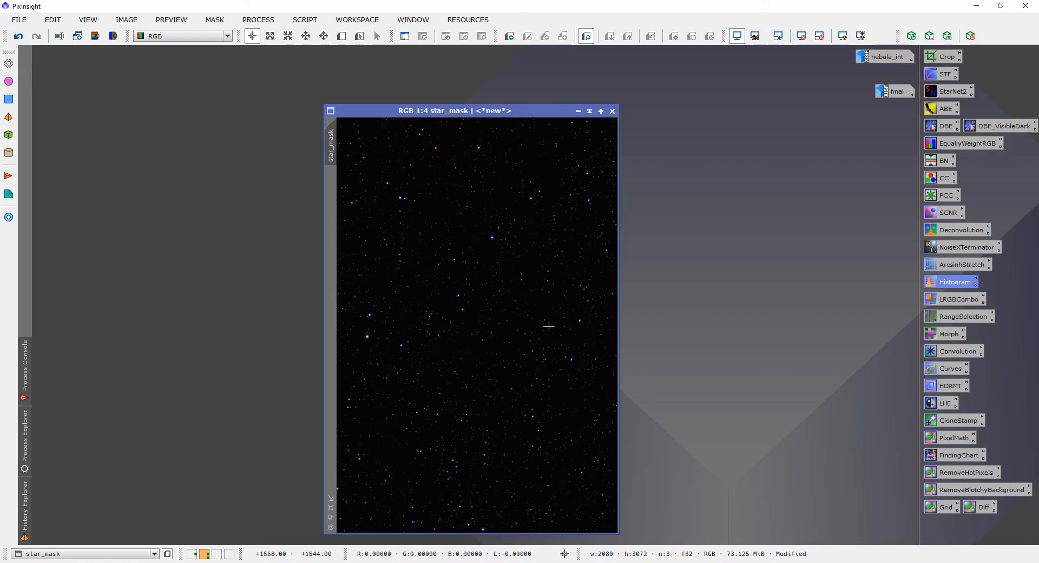
left_click_drag(372, 110, 353, 81)
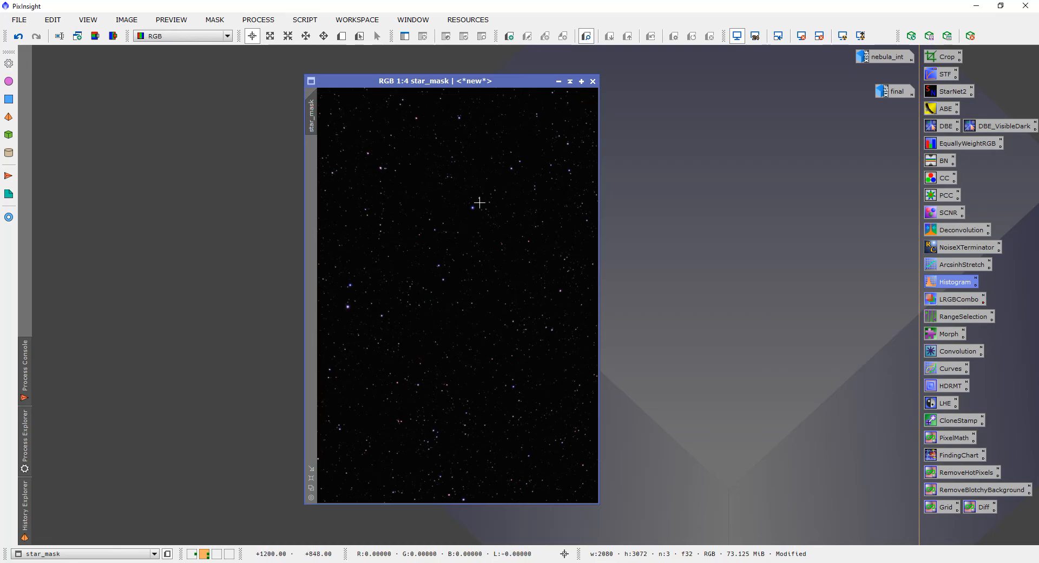
scroll(474, 208, "up", 1)
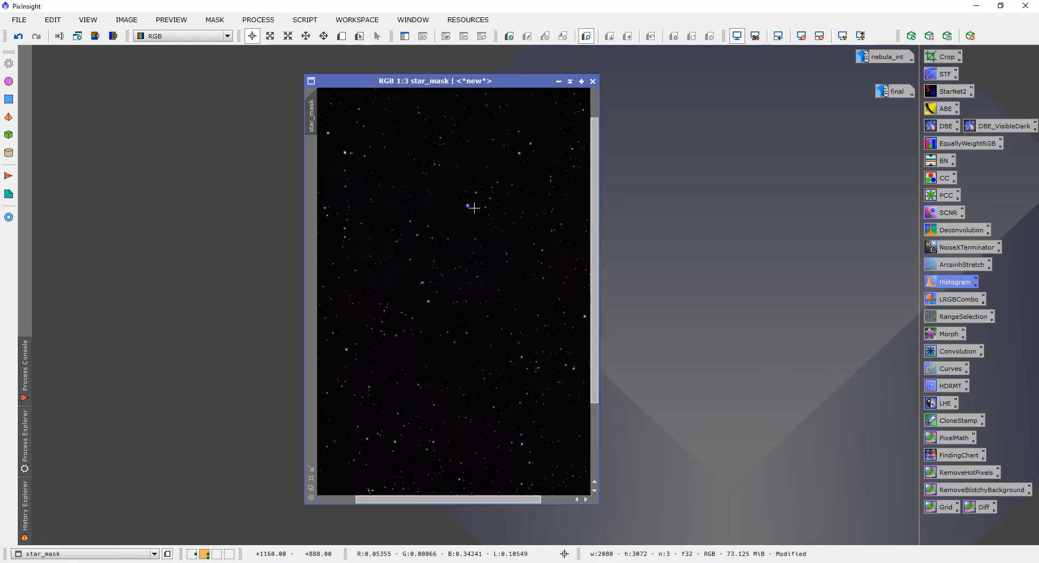
scroll(474, 208, "up", 2)
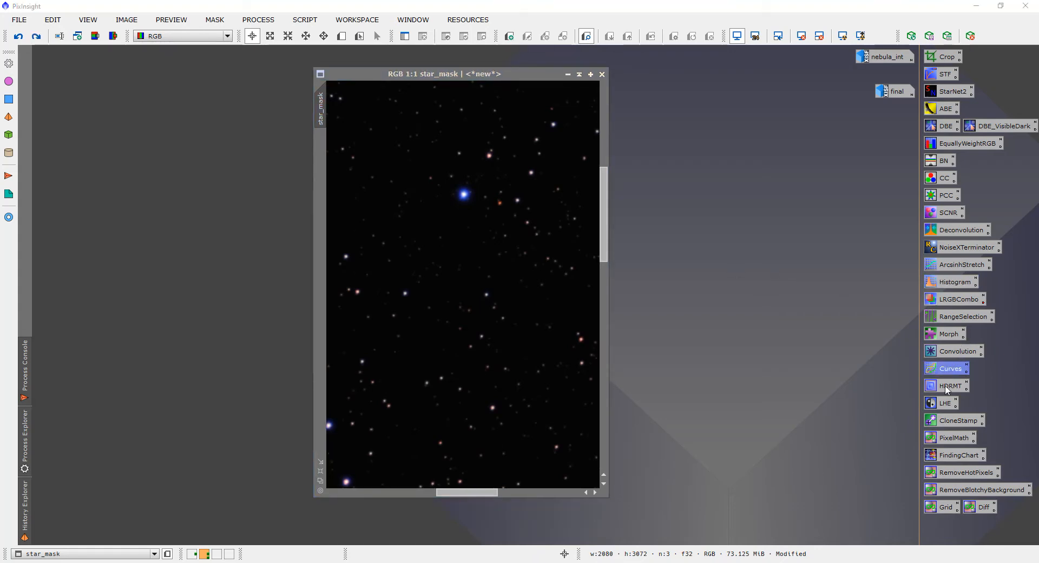
Create range_mask from star_mask using RangeSelection with a lower limit of 0.72, close the tool and preview, and move the mask aside.
double_click(955, 320)
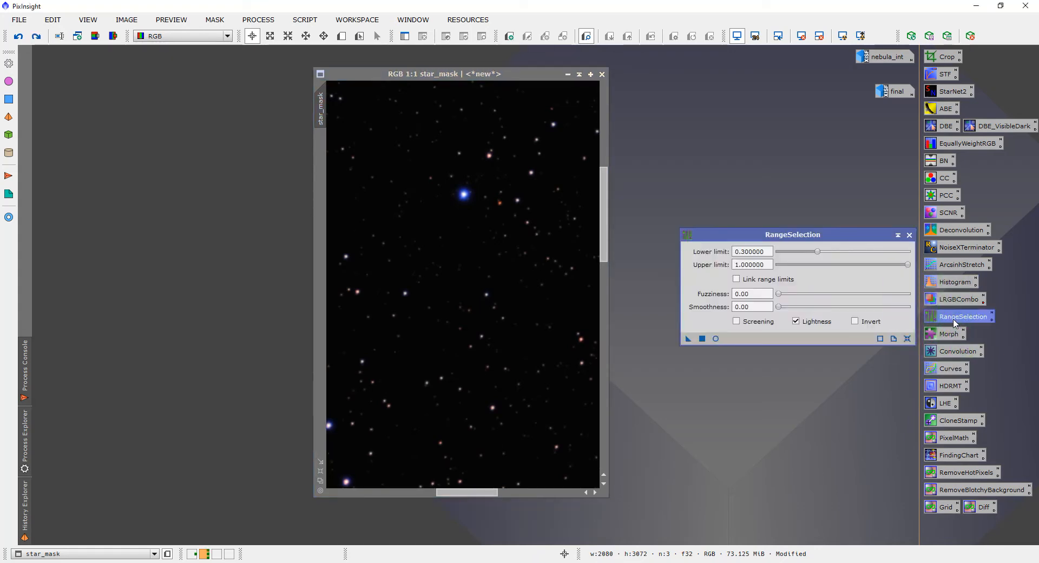
left_click(716, 338)
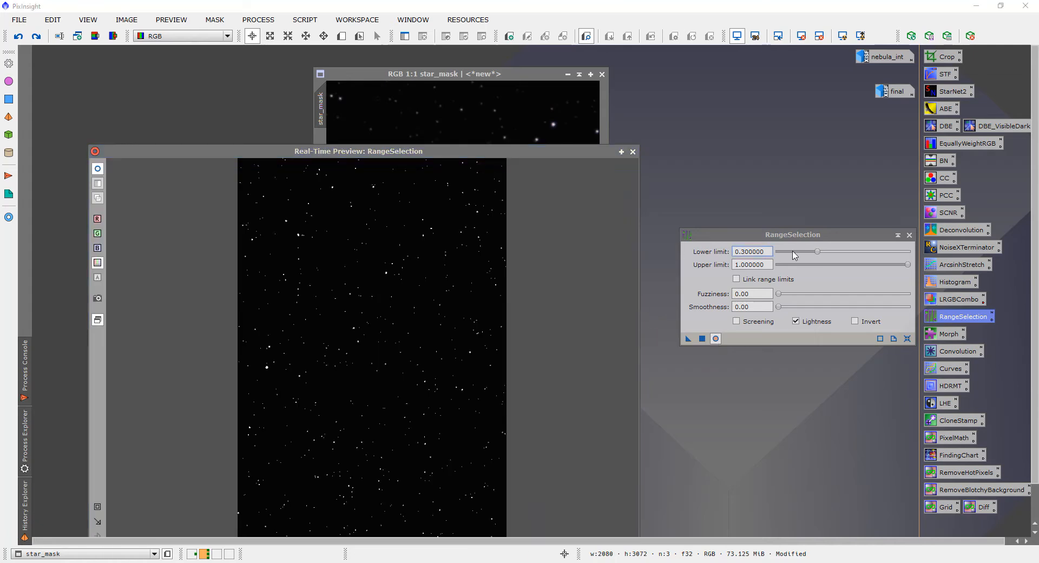
left_click_drag(820, 252, 874, 257)
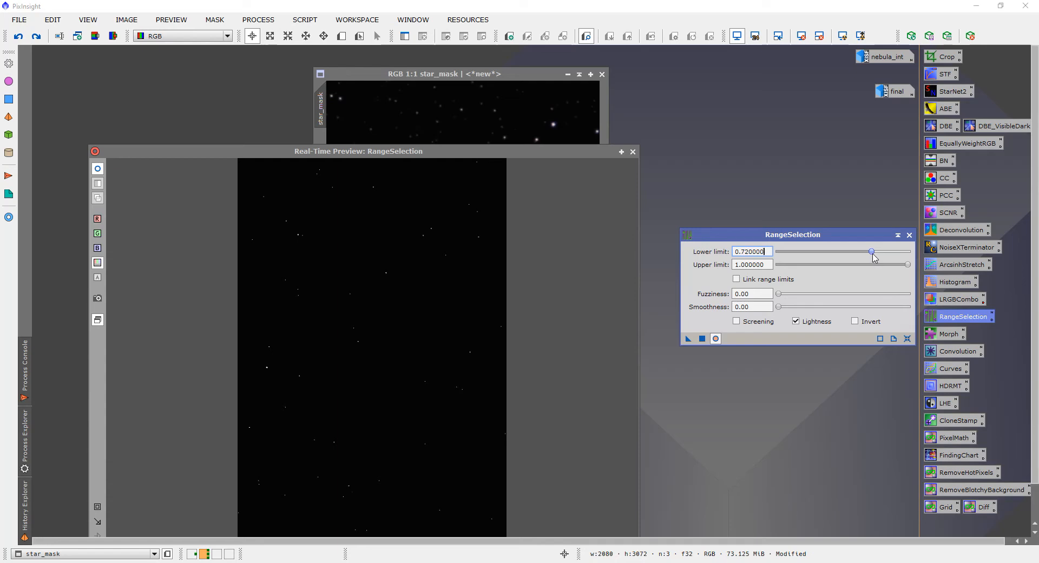
left_click(702, 338)
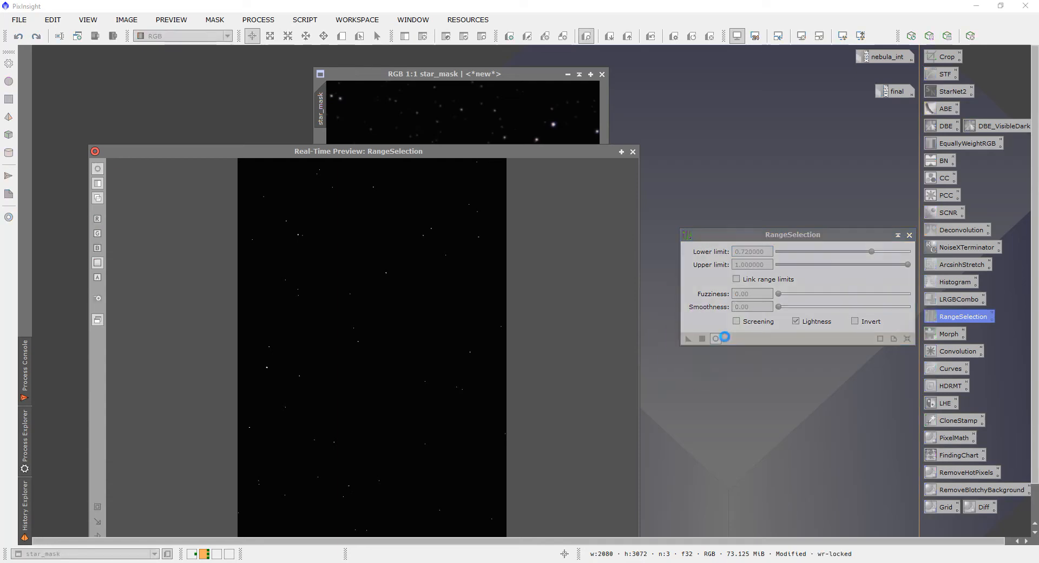
left_click(909, 235)
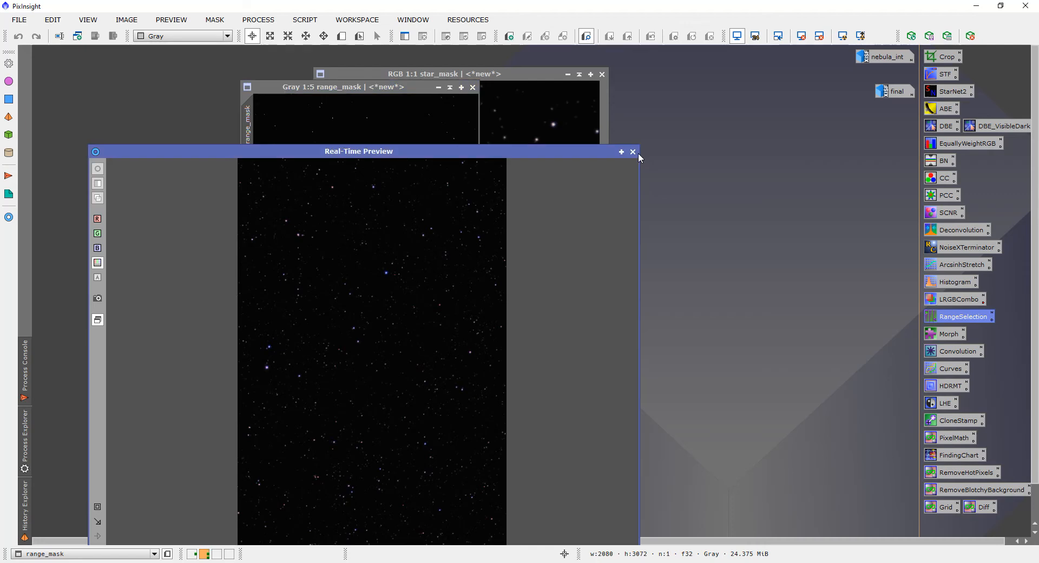
left_click(633, 152)
left_click_drag(400, 96, 744, 131)
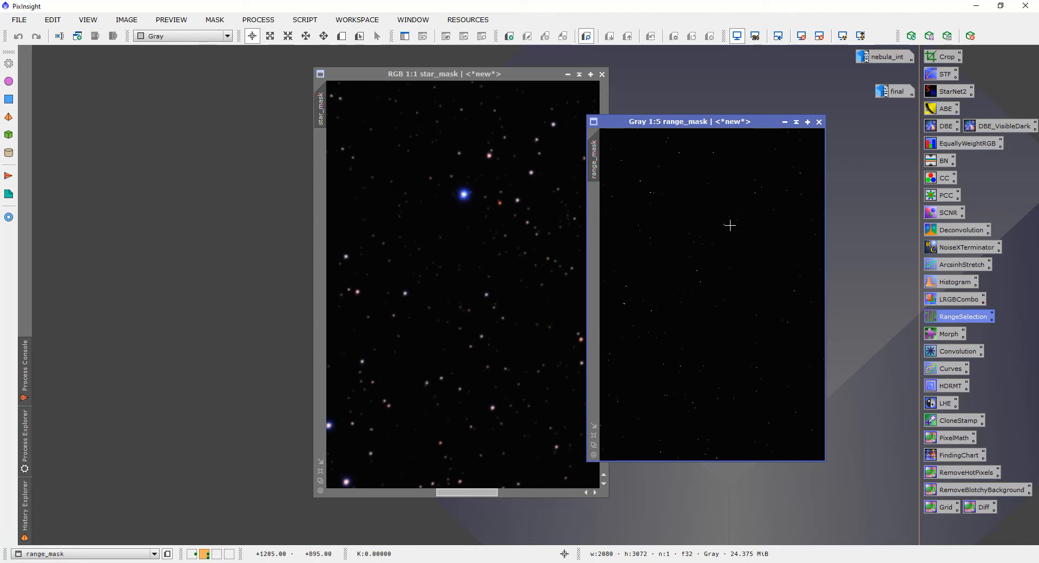
Configure MorphologicalTransformation for Dilation (Maximum) with a circular structuring element of size 11 (121 elements).
double_click(948, 335)
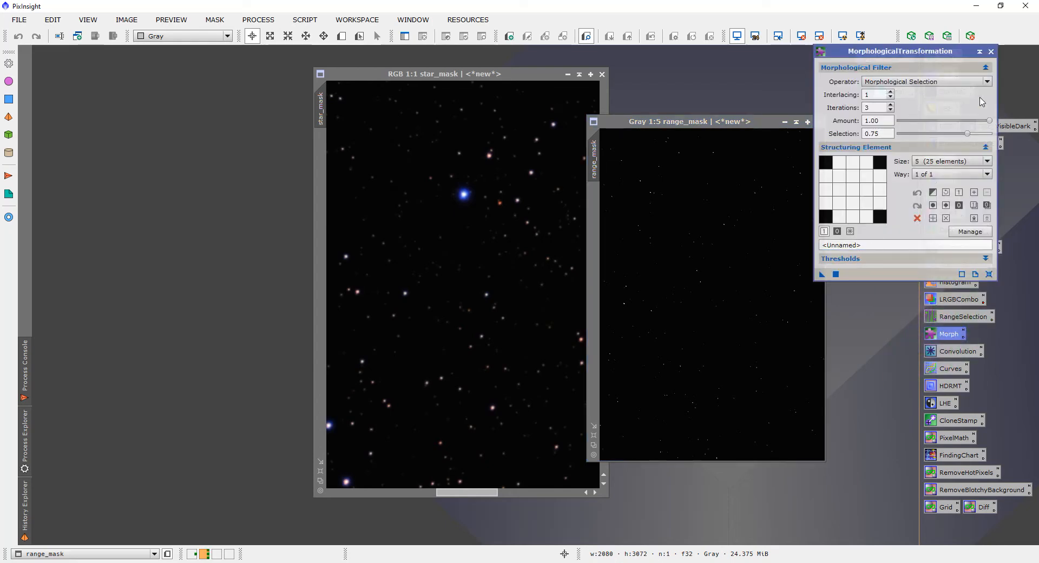
left_click(988, 80)
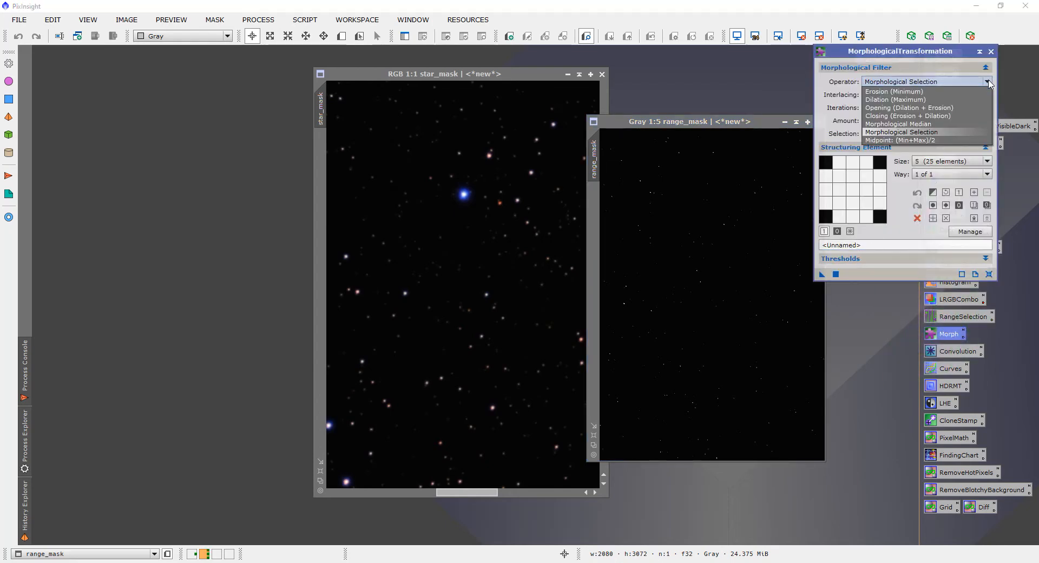
left_click(890, 90)
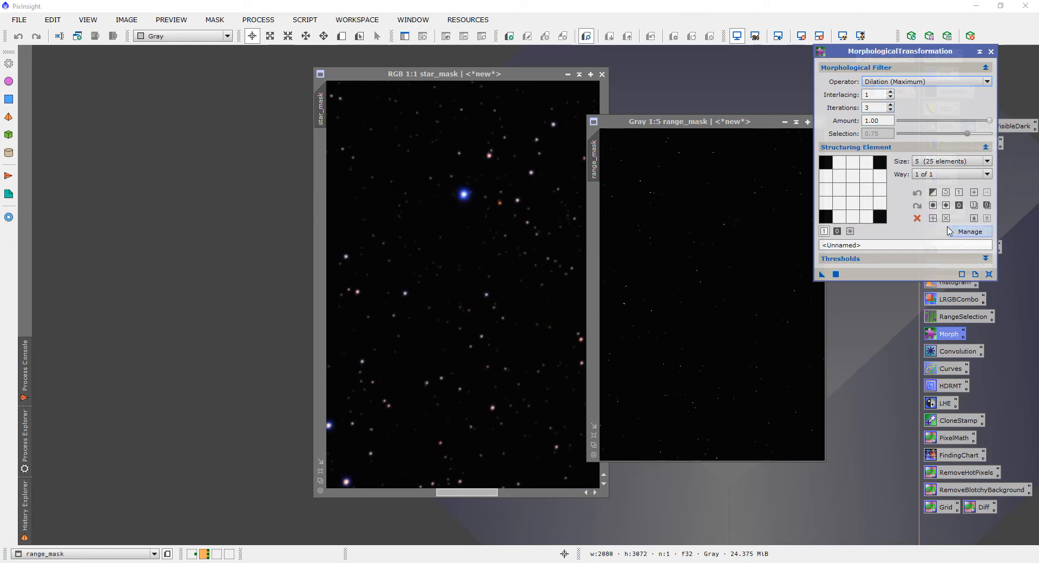
left_click(988, 161)
left_click(936, 205)
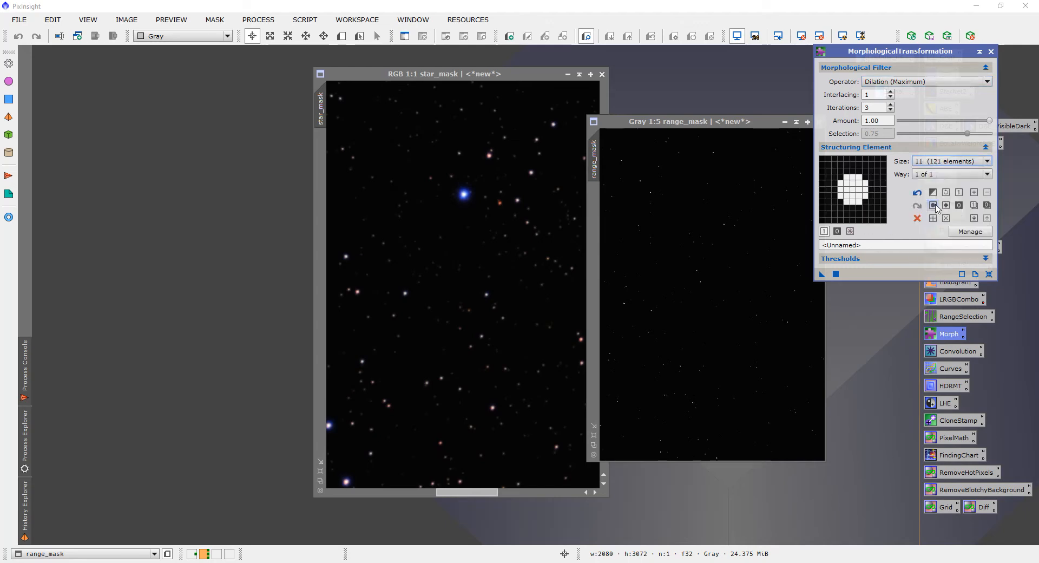
left_click(932, 206)
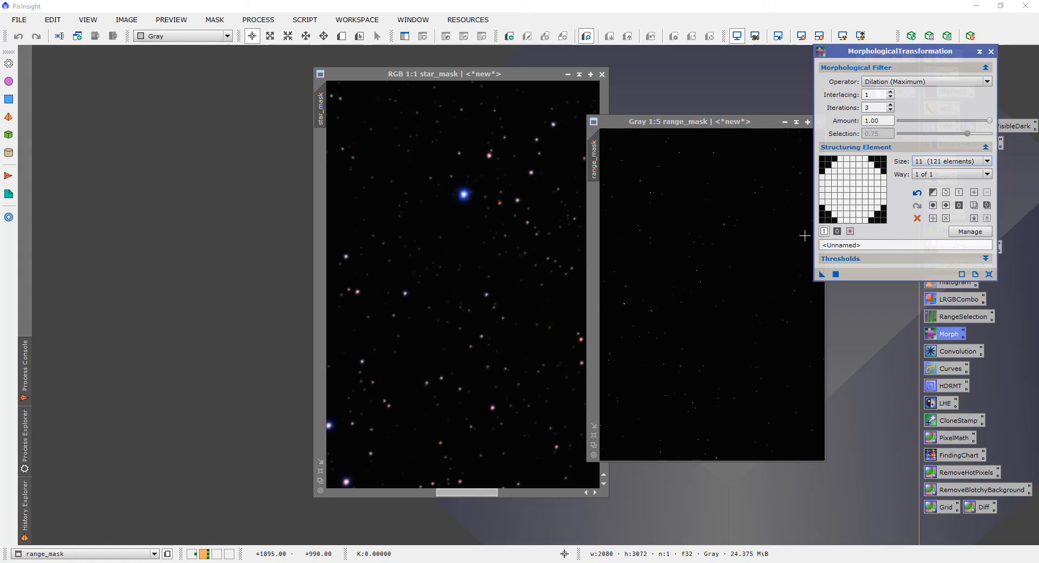
Apply the dilation to range_mask twice, close the tool and reposition the mask window.
left_click_drag(821, 273, 779, 223)
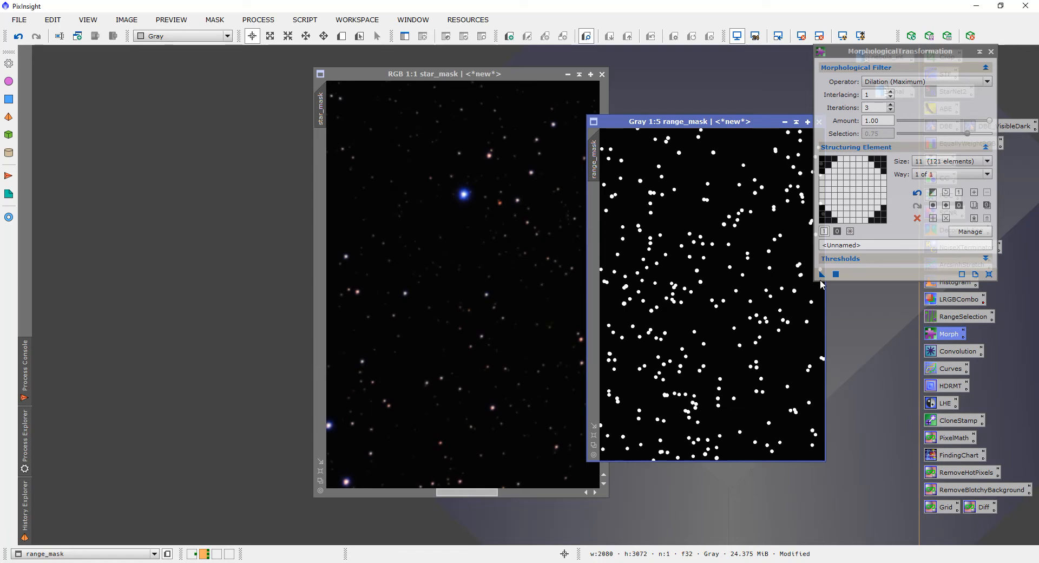
left_click_drag(822, 274, 706, 251)
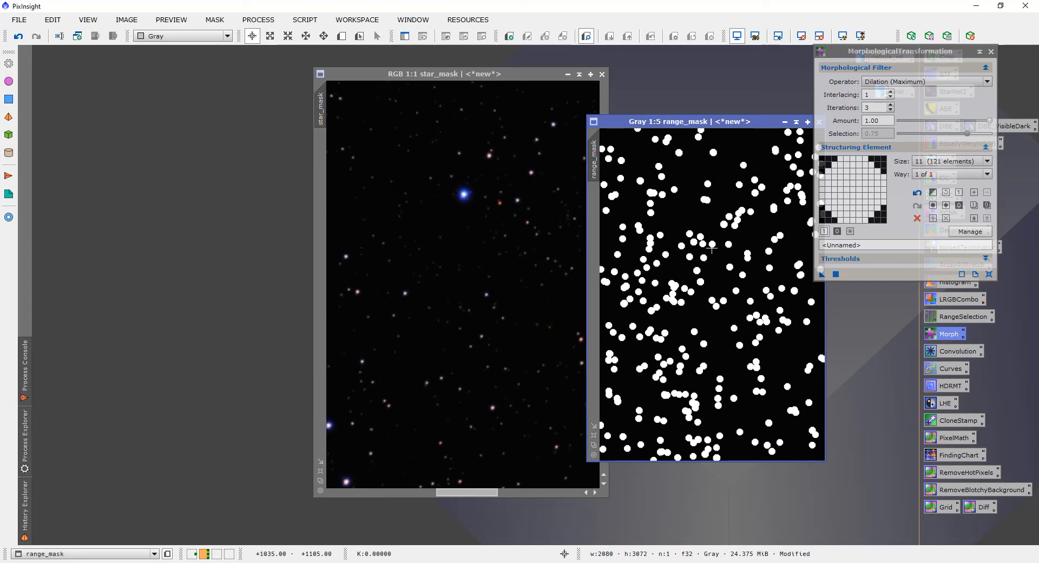
left_click(991, 51)
left_click_drag(745, 123, 627, 107)
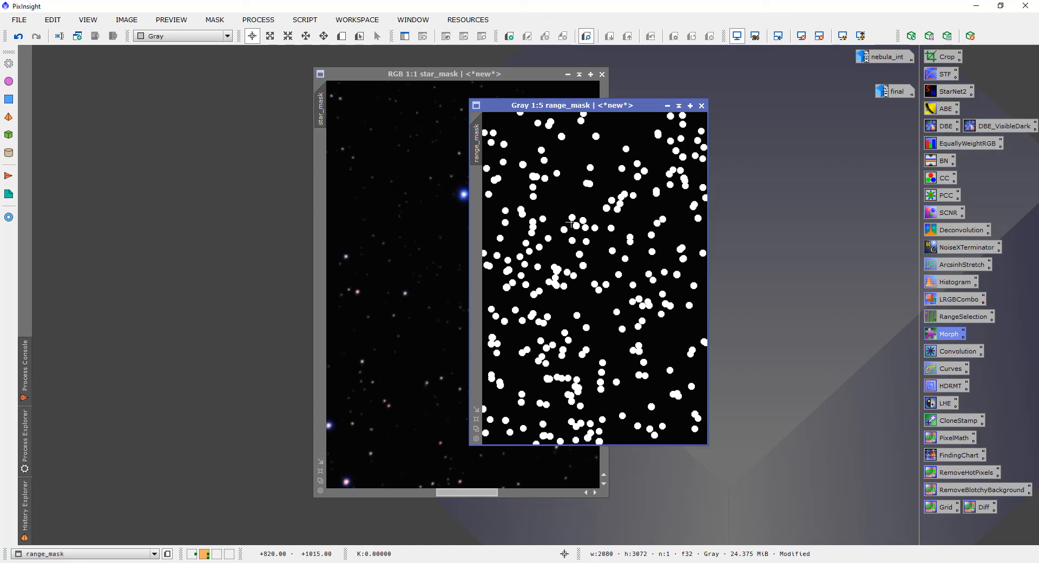
Soften range_mask using Convolution with a StdDev of 5.40, judging it in the real-time preview, and set the mask window beside star_mask.
double_click(946, 353)
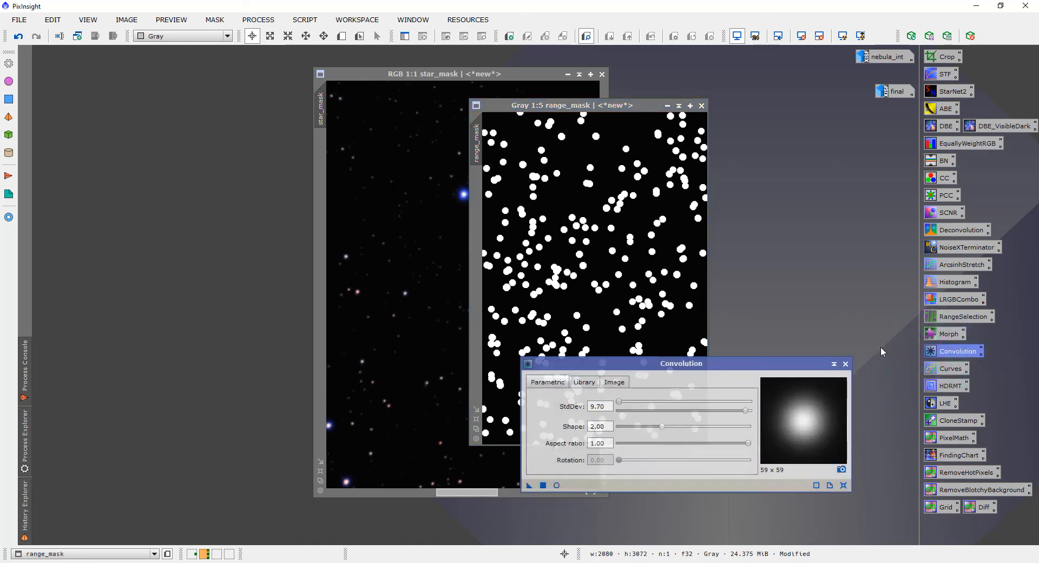
left_click_drag(714, 363, 720, 313)
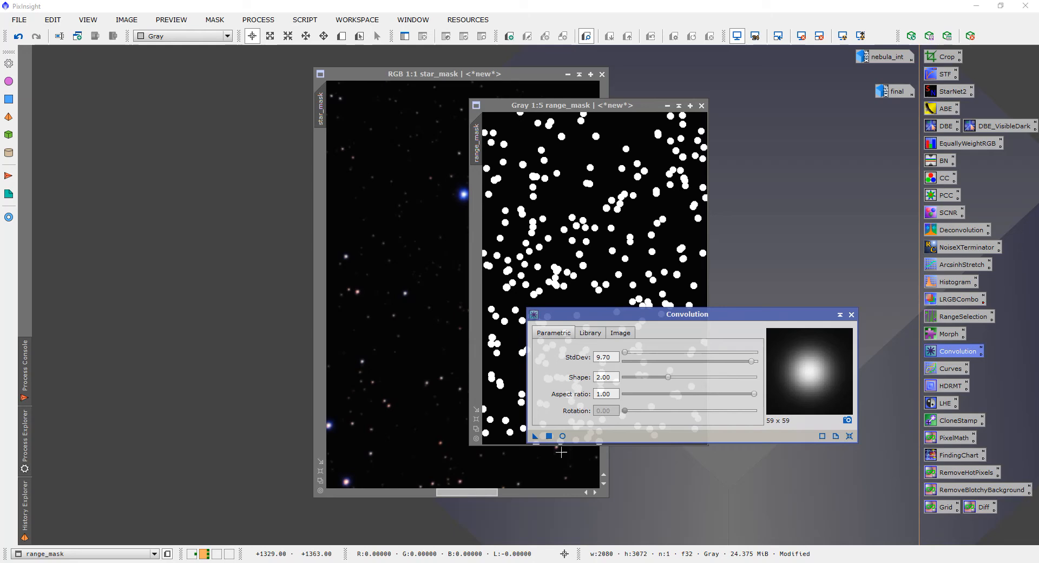
left_click(562, 435)
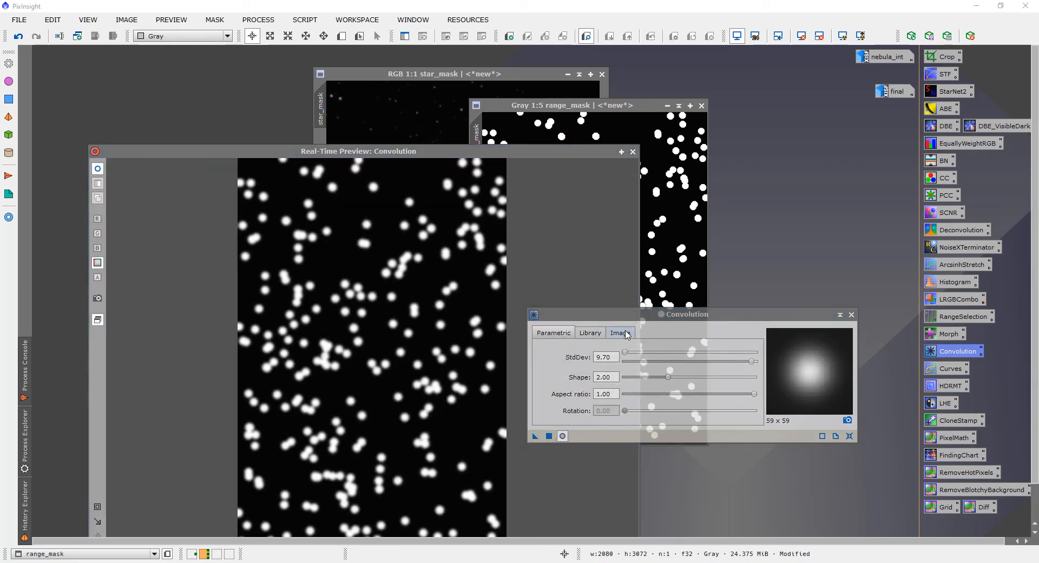
left_click(849, 437)
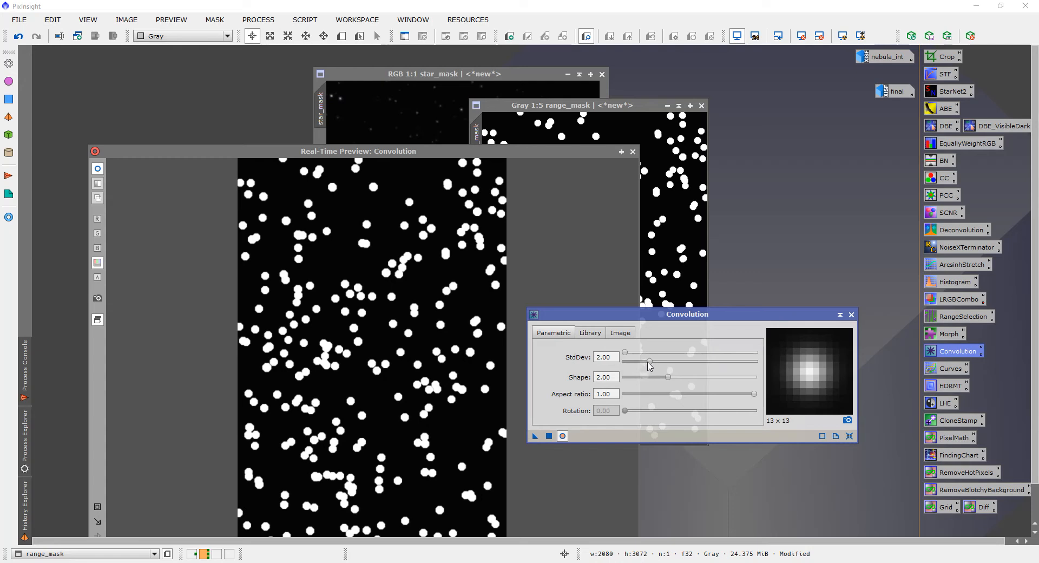
left_click_drag(651, 366, 690, 367)
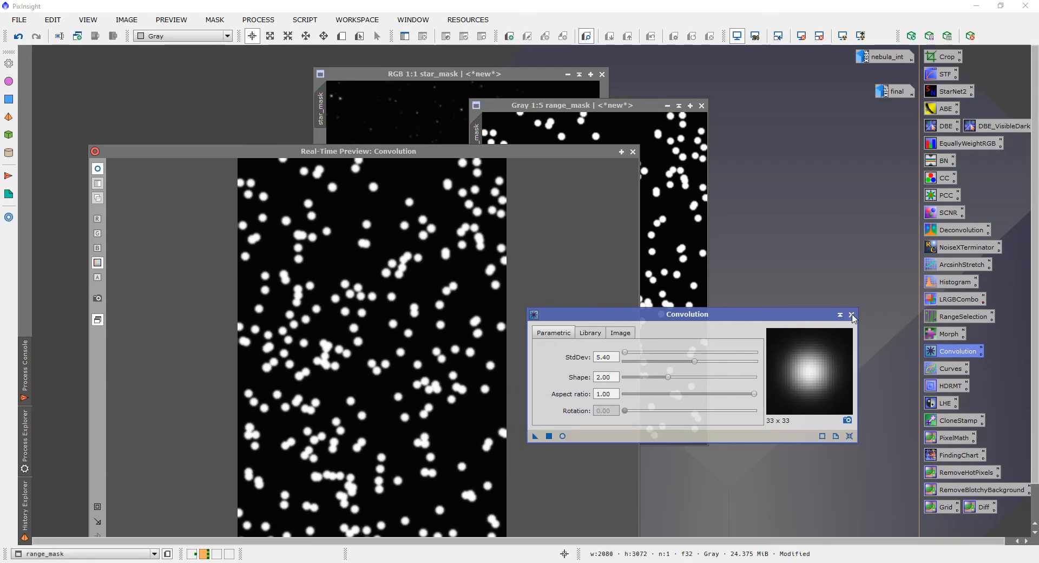
left_click(852, 315)
left_click(633, 152)
left_click_drag(622, 109, 762, 112)
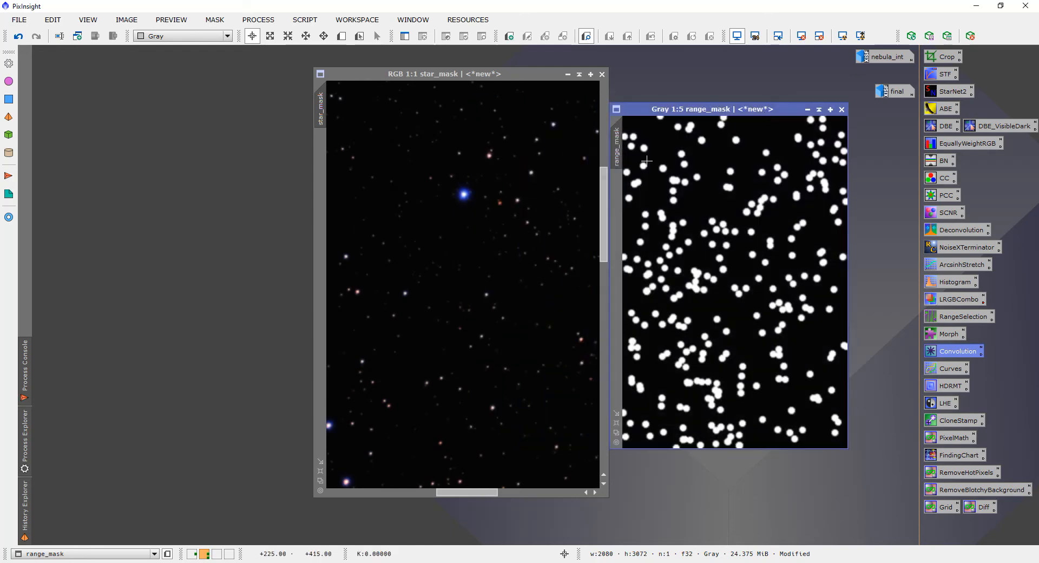
Mask star_mask with range_mask, open a preview of about 90 × 86 px around the bright blue star, and iconize range_mask.
left_click_drag(618, 156, 323, 192)
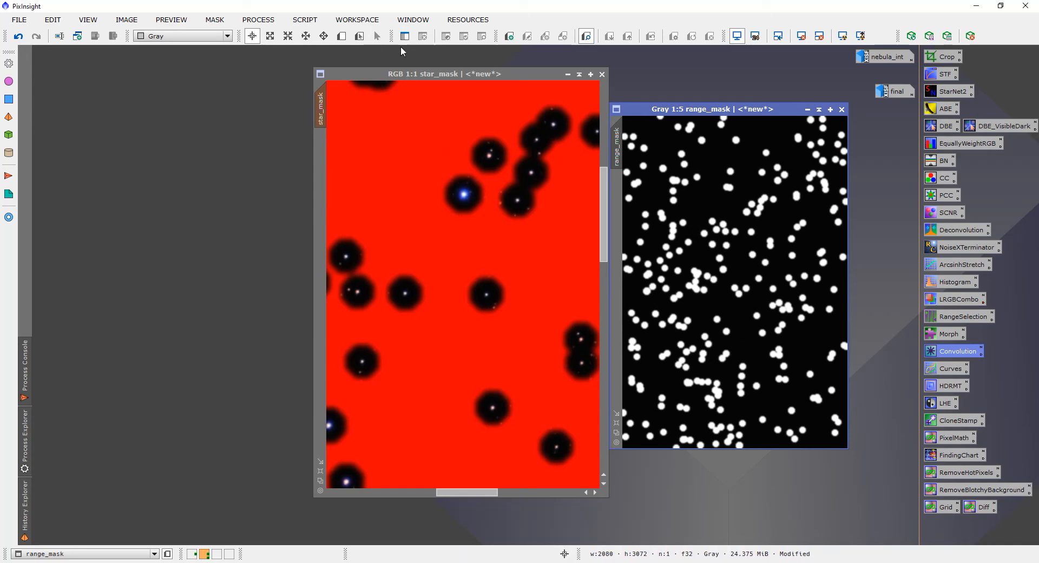
left_click(341, 36)
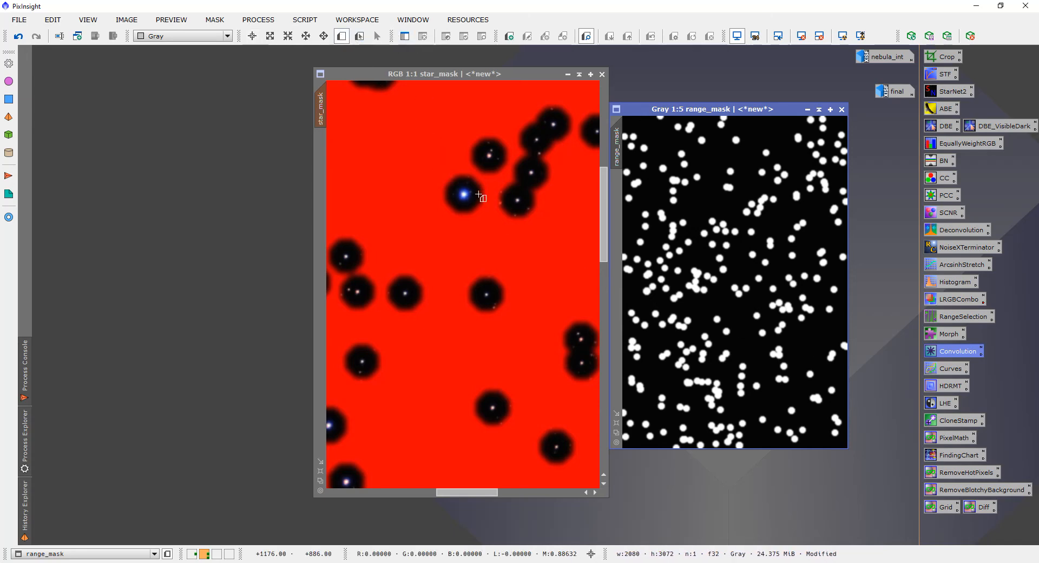
left_click_drag(440, 172, 488, 217)
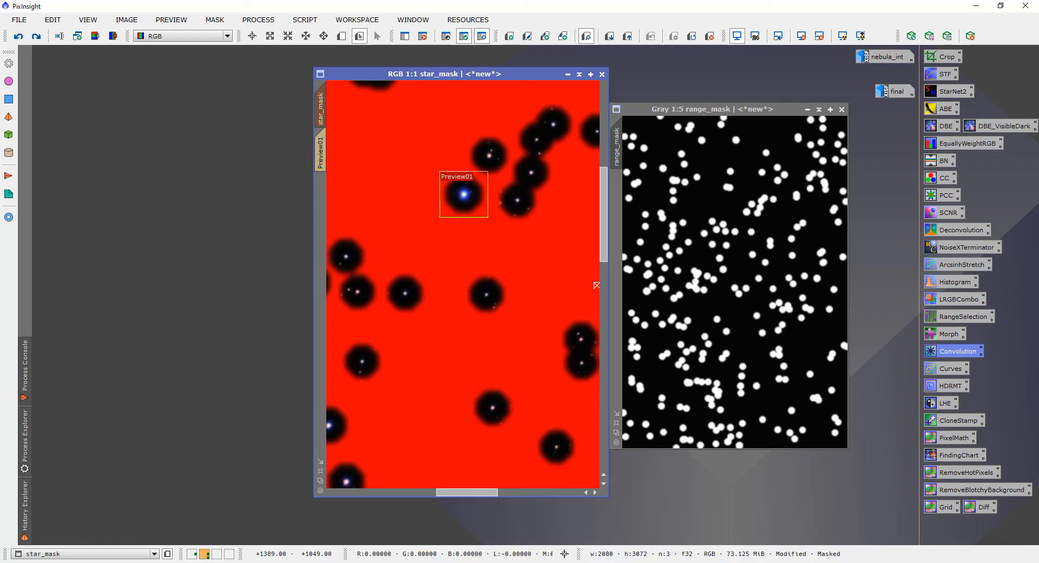
left_click(320, 152)
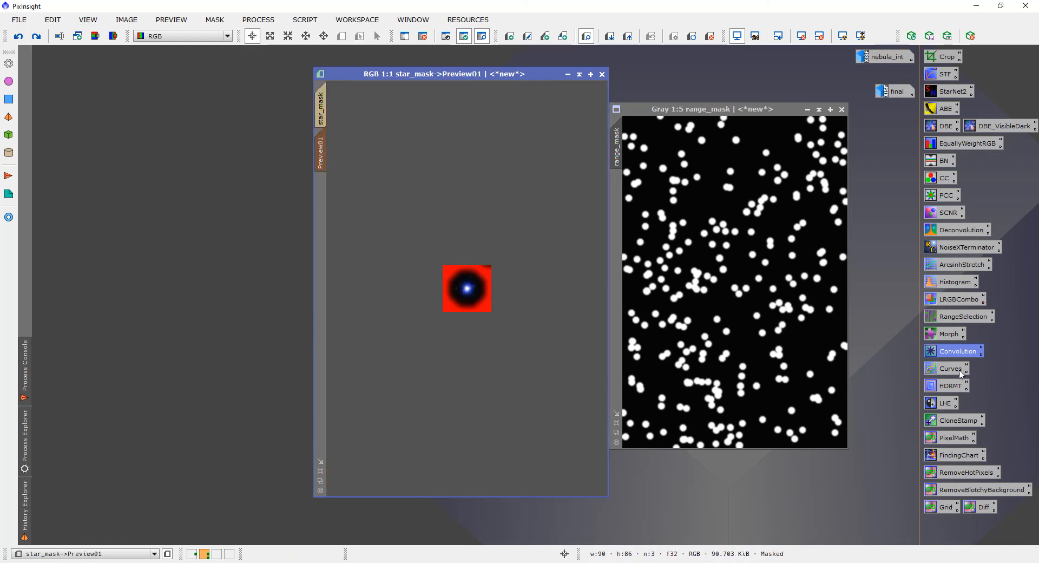
left_click(807, 109)
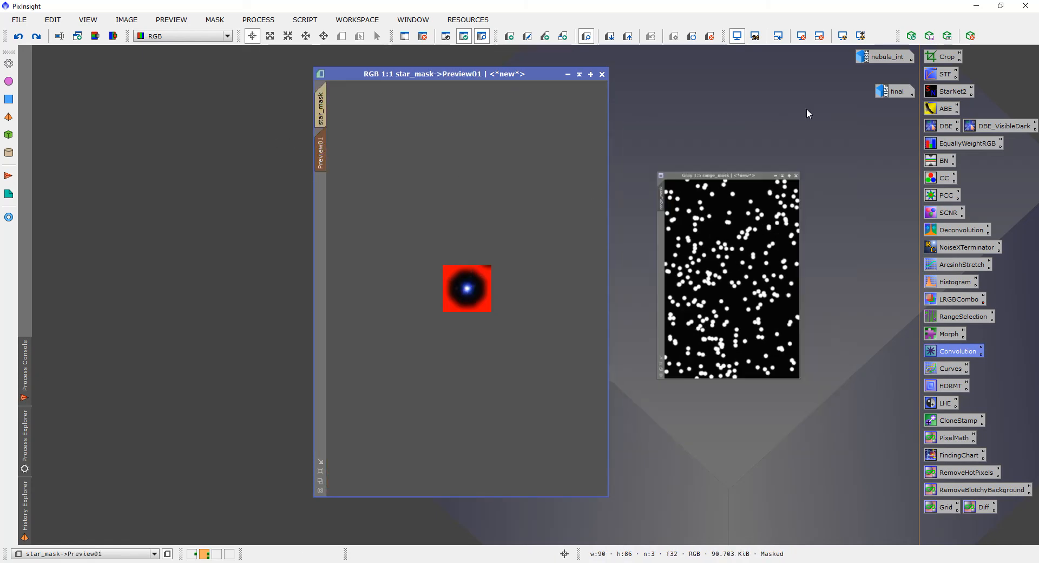
left_click_drag(757, 285, 879, 76)
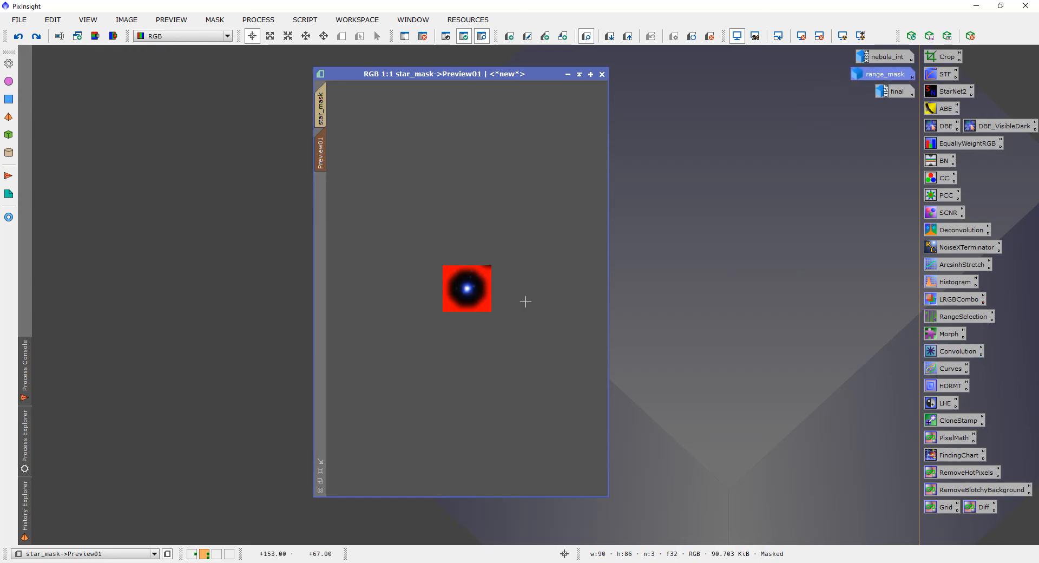
Desaturate the star in Preview01 using a CurvesTransformation saturation point at input 0.91990, output 0.24289, and close the real-time preview.
double_click(947, 373)
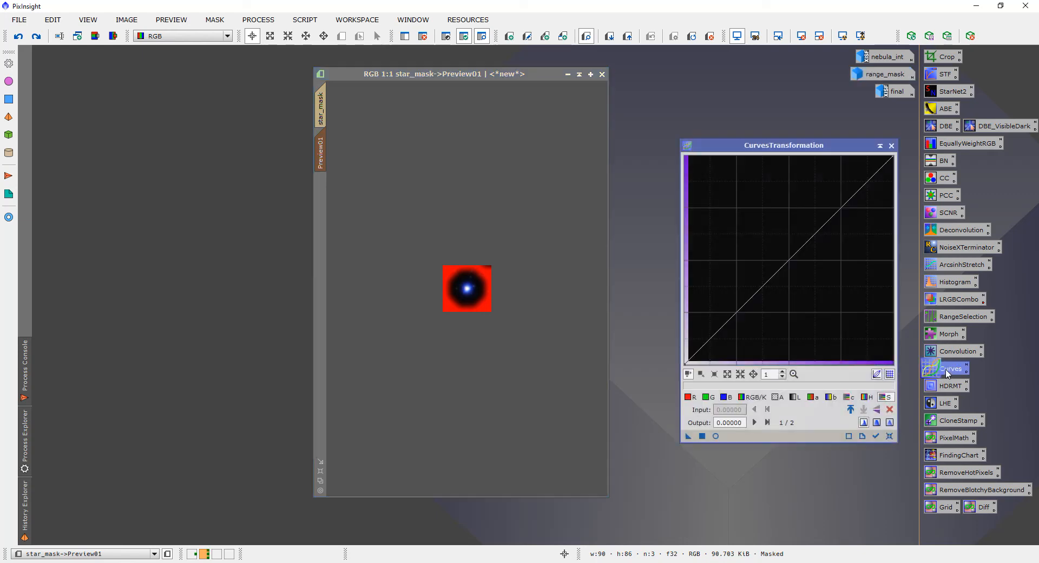
left_click(716, 436)
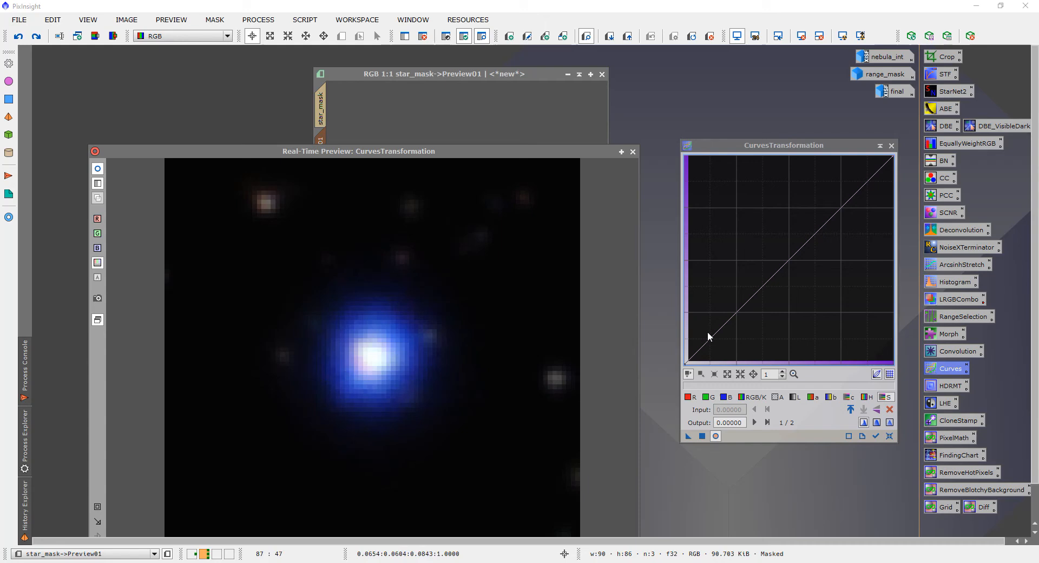
left_click(890, 397)
left_click_drag(787, 263, 876, 313)
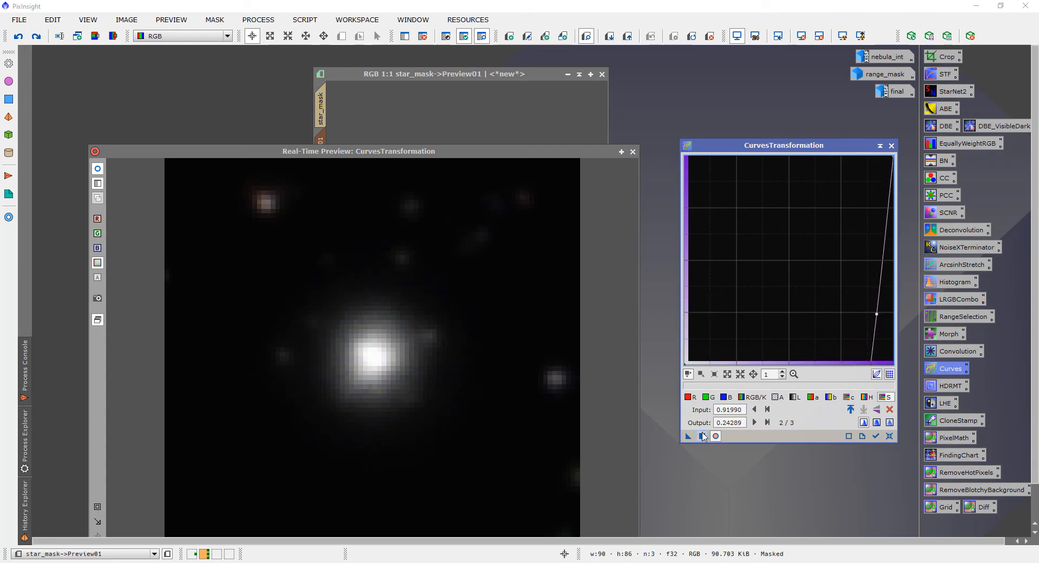
left_click(702, 437)
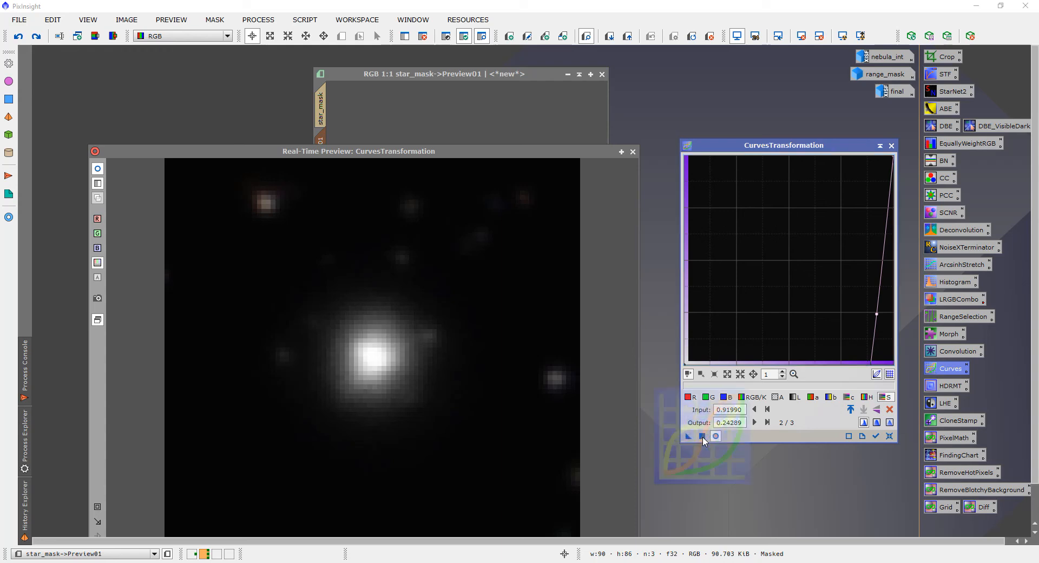
left_click(632, 151)
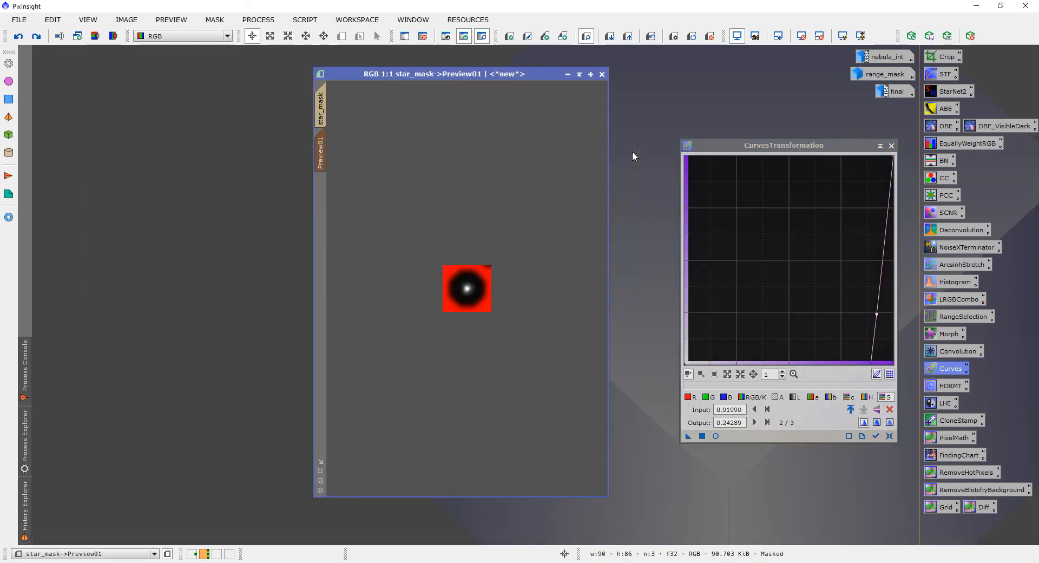
Apply the same saturation curve to the whole star_mask image, close CurvesTransformation and remove the mask.
left_click(322, 113)
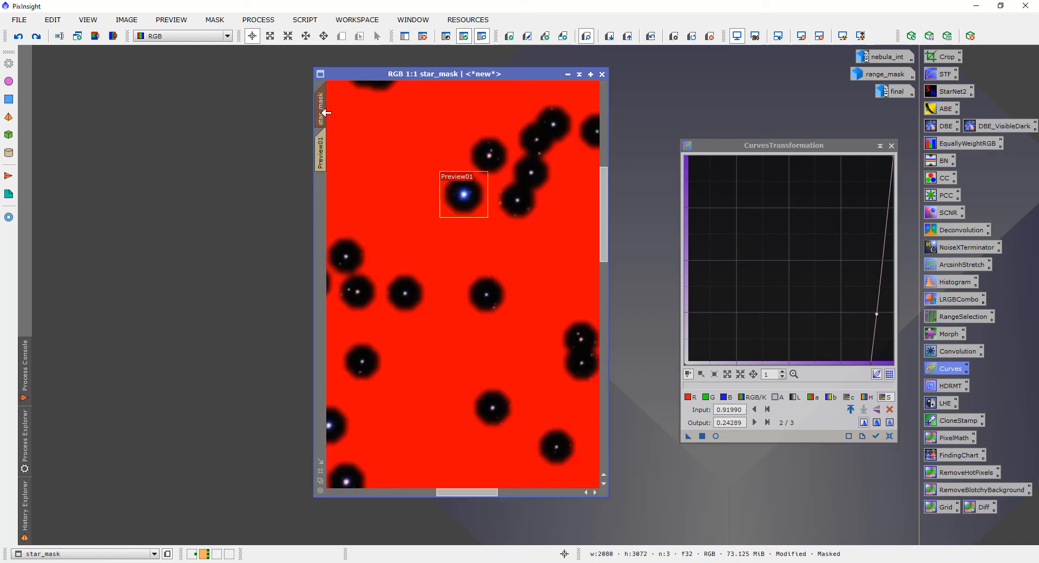
left_click_drag(687, 436, 453, 236)
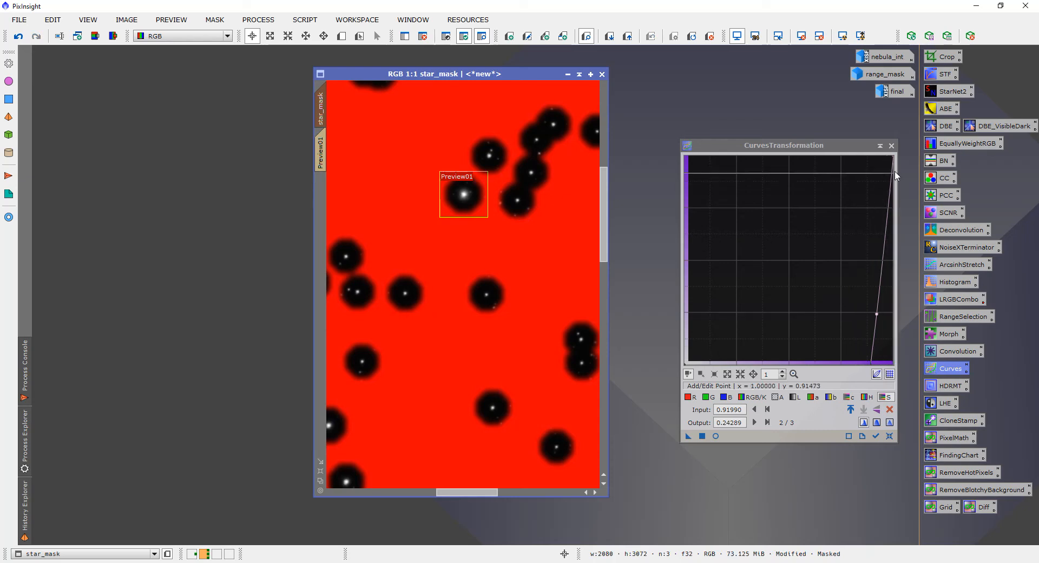
left_click(891, 146)
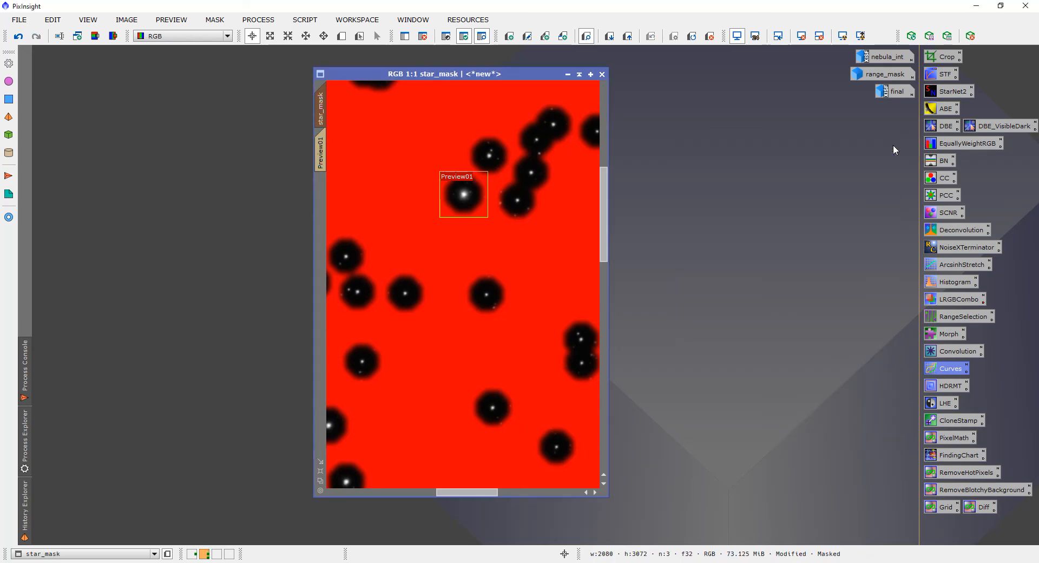
left_click(423, 37)
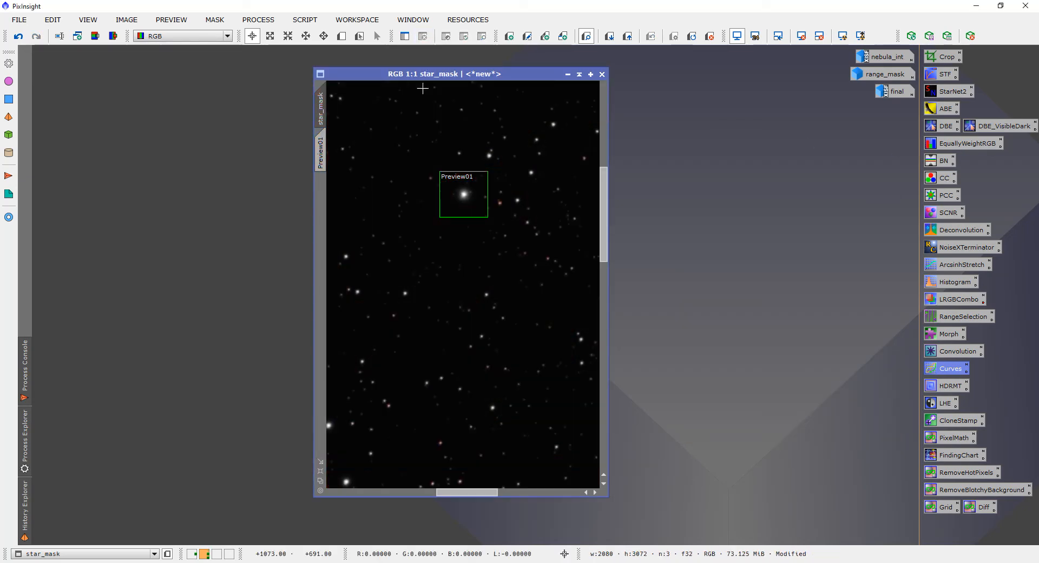
Inspect the desaturated bright star in star_mask, delete Preview01 and check the rest of the star field.
scroll(471, 242, "up", 2)
scroll(476, 242, "down", 2)
scroll(500, 211, "up", 2)
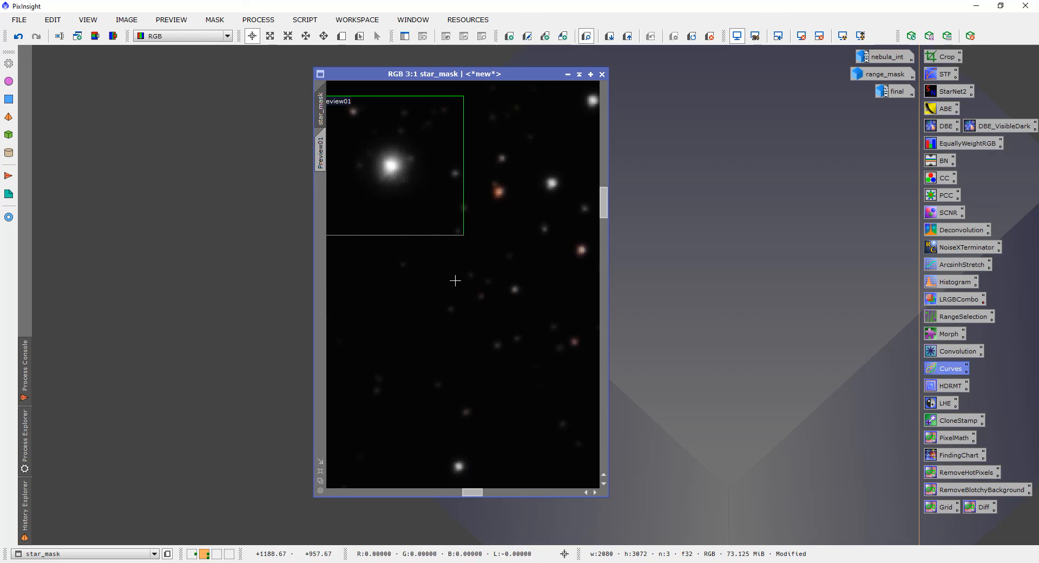
scroll(456, 281, "down", 1)
left_click(321, 154)
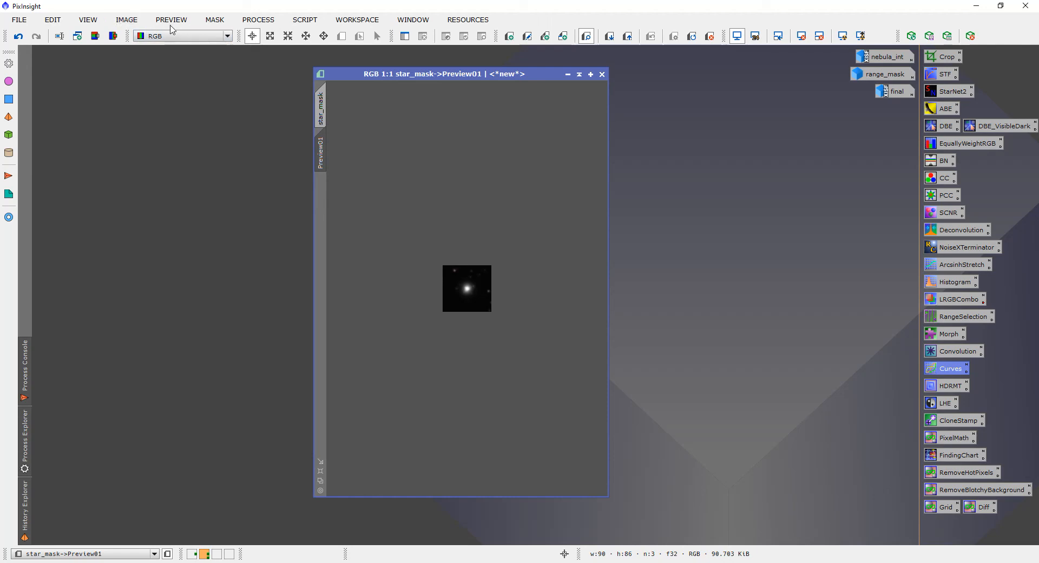
right_click(319, 145)
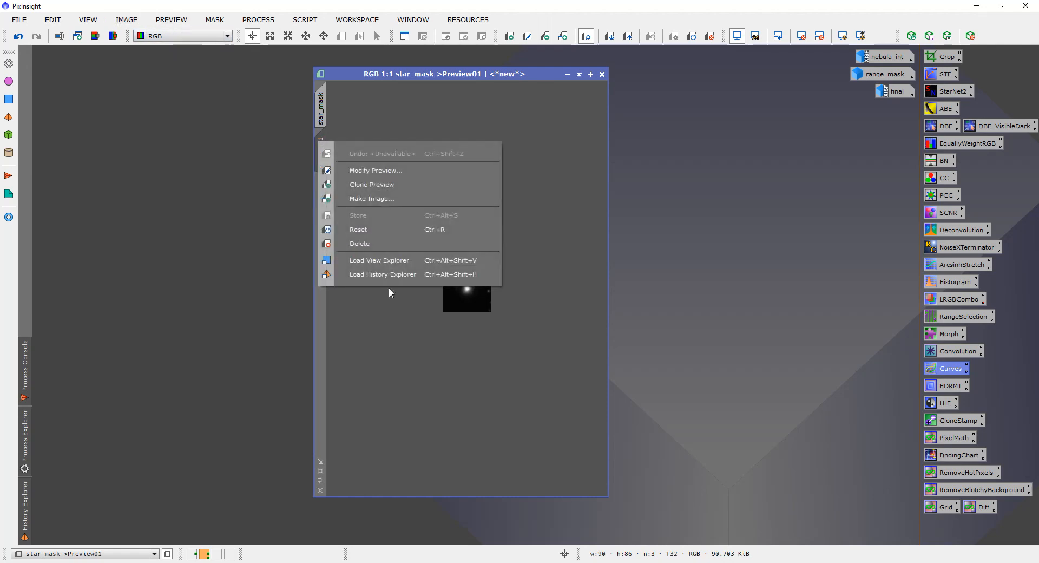
left_click(374, 248)
scroll(475, 265, "down", 2)
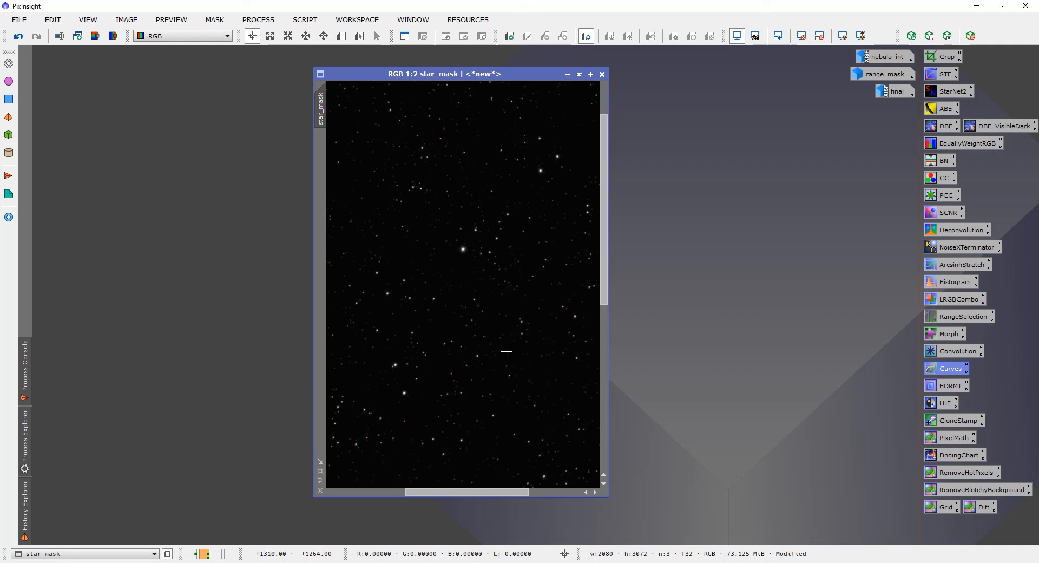
left_click_drag(505, 351, 480, 219)
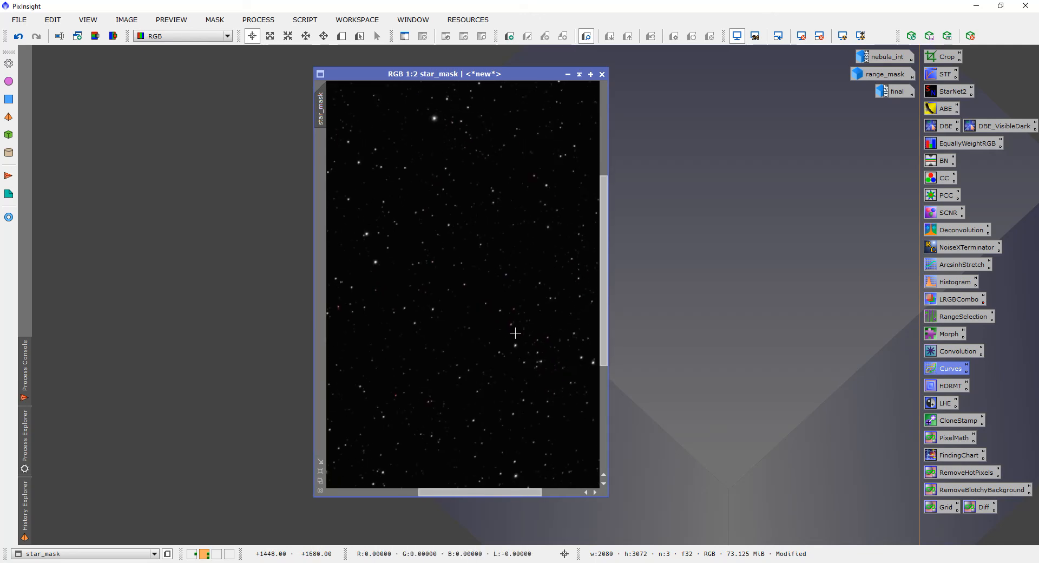
scroll(514, 332, "up", 1)
scroll(503, 316, "down", 3)
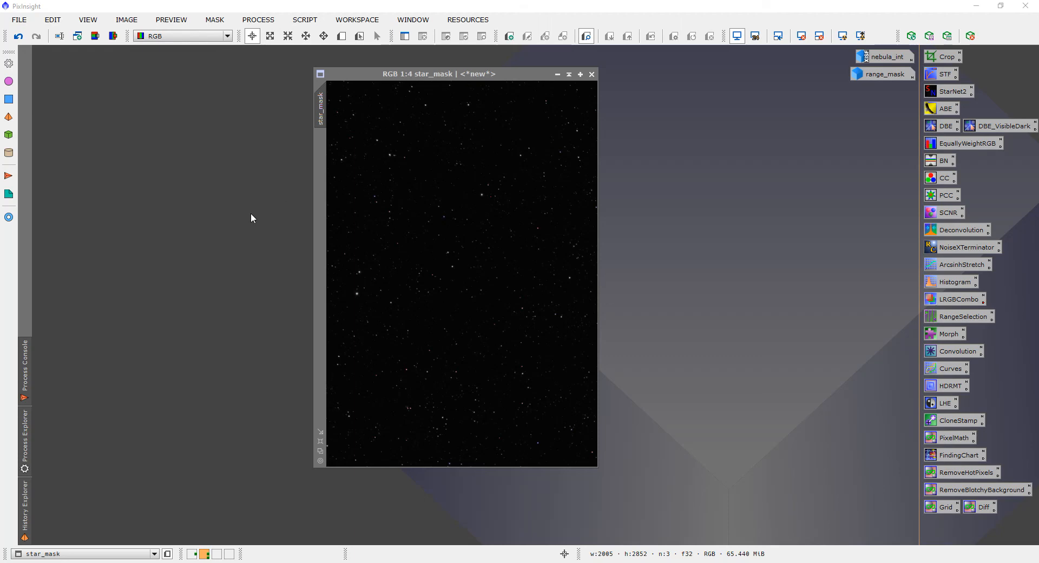
Open NGC6992_starless_2h50m_2022_07_10.xisf, fit its window to the whole image and set it side by side with star_mask.
double_click(205, 193)
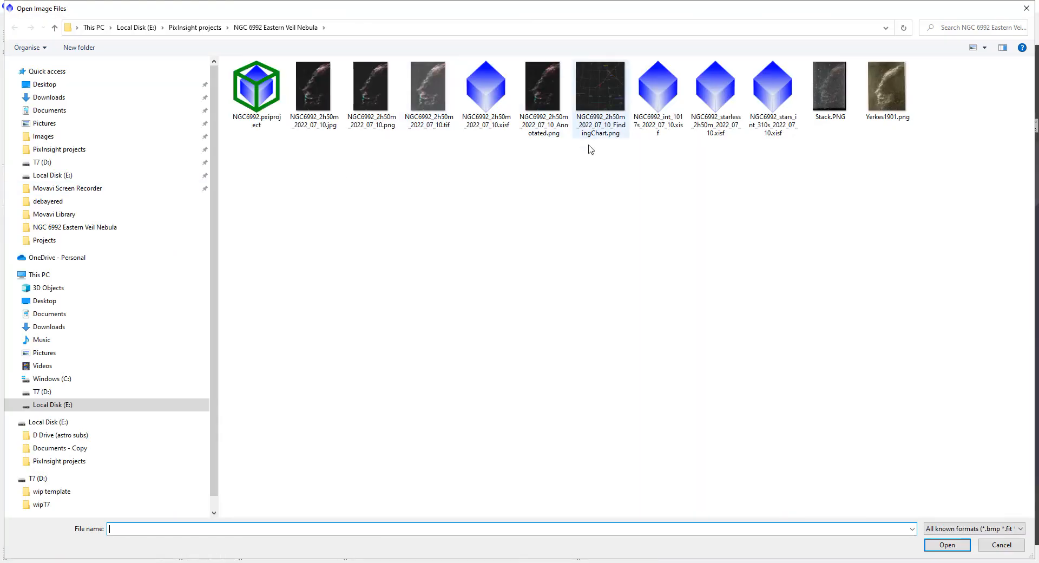
double_click(706, 114)
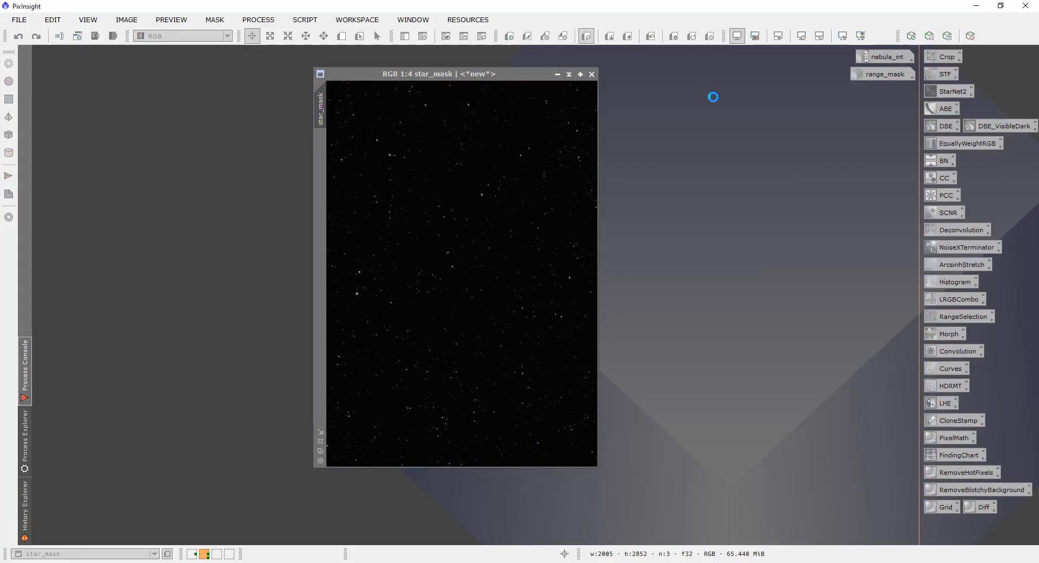
scroll(323, 243, "up", 1)
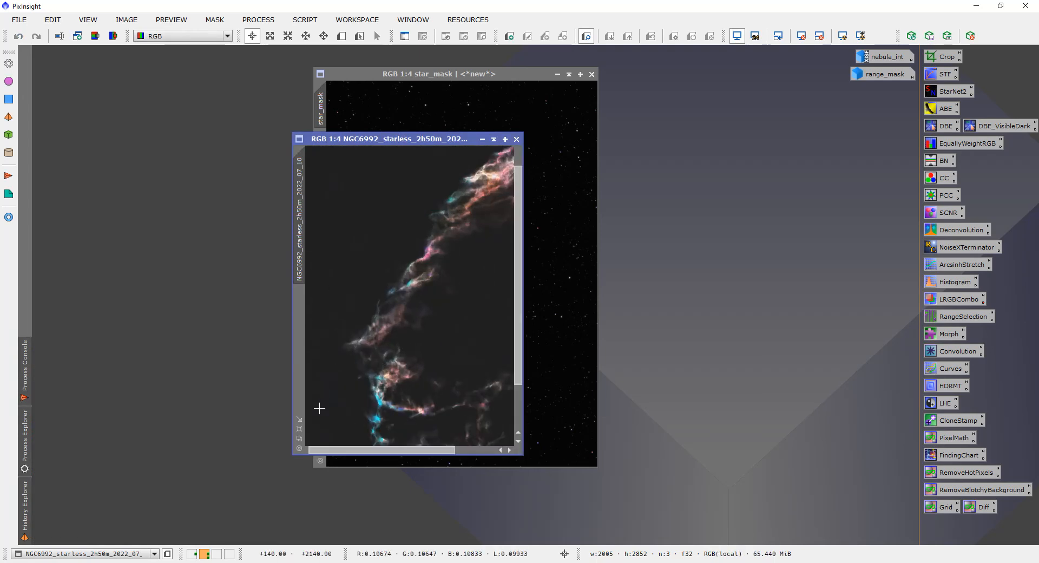
left_click(300, 418)
left_click_drag(352, 132, 195, 87)
left_click_drag(398, 76, 474, 83)
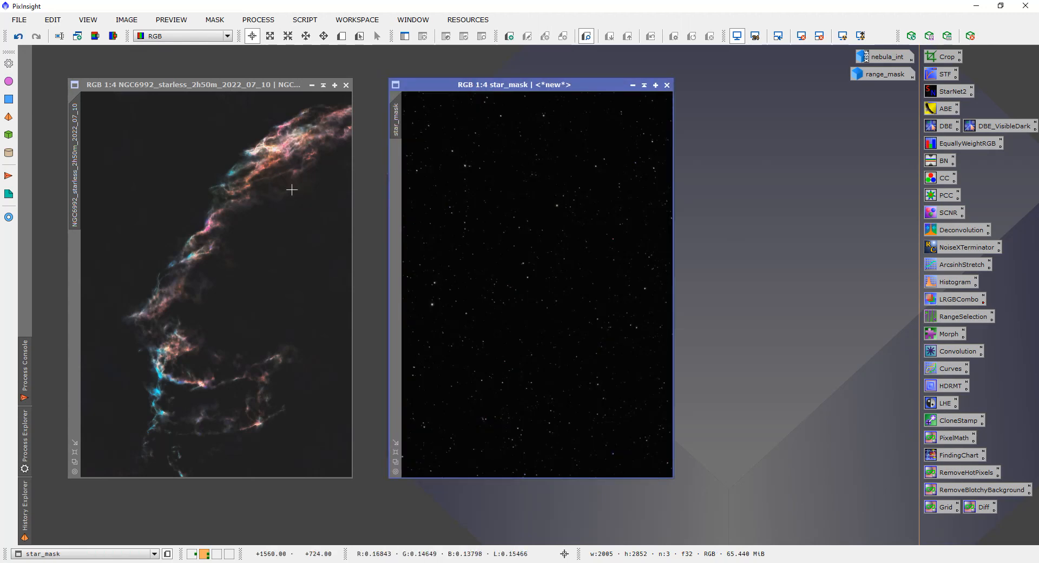
Enter and parse the PixelMath RGB/K expression NGC6992_starless_2h50m_2022_07_10+star_mask.
double_click(953, 440)
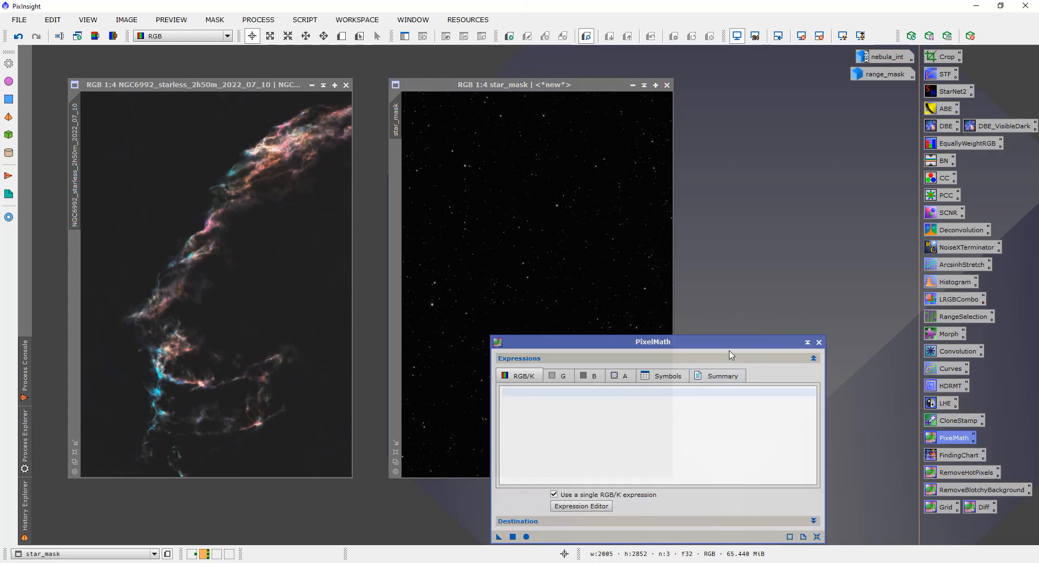
left_click_drag(731, 354, 747, 323)
left_click(626, 475)
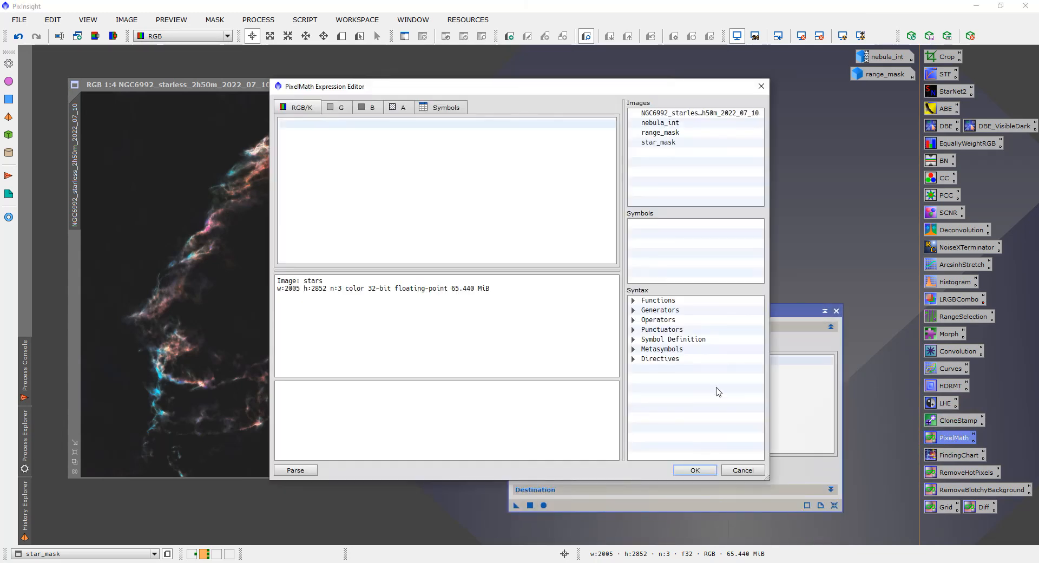
left_click_drag(533, 95, 539, 156)
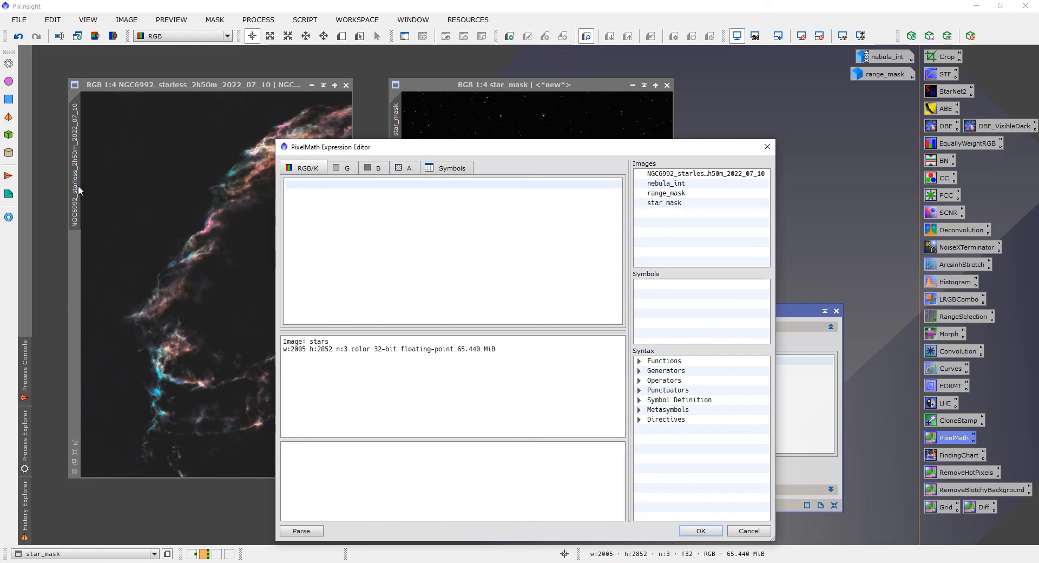
double_click(709, 174)
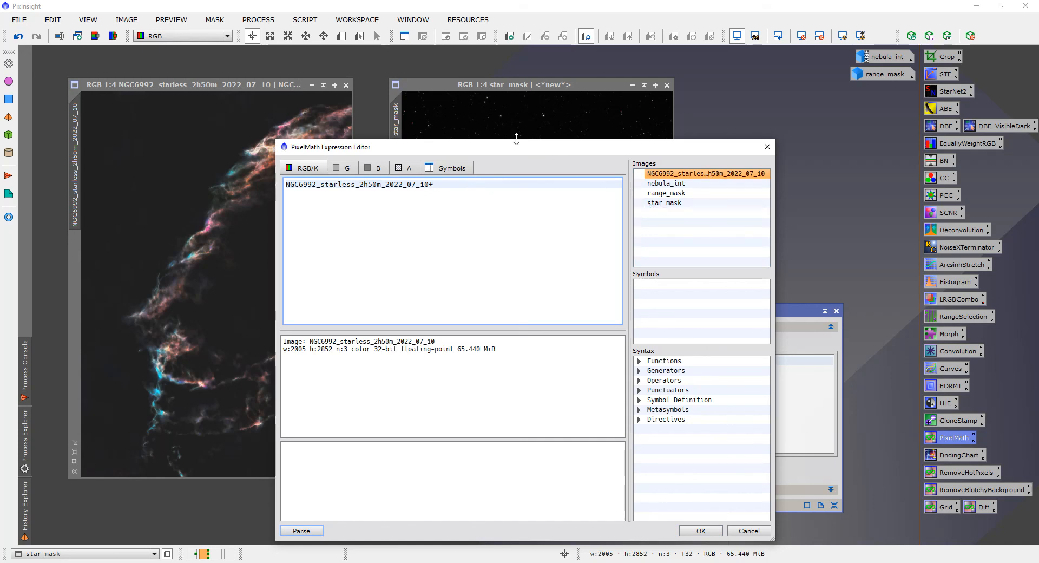
double_click(658, 203)
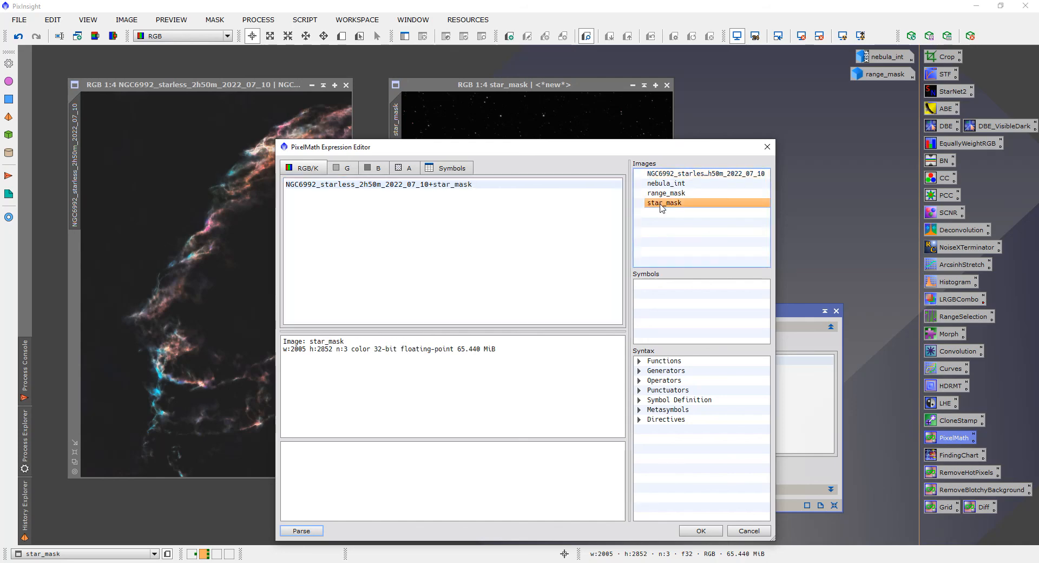
left_click(301, 531)
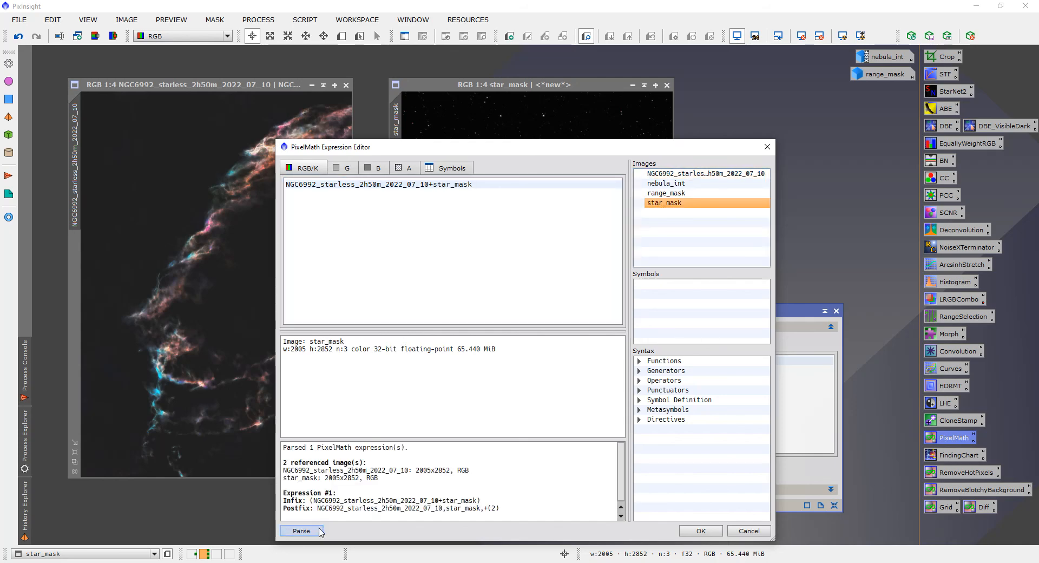
left_click(716, 529)
Apply the PixelMath expression to the NGC6992 starless image to add the stars, and close PixelMath.
left_click_drag(716, 312, 763, 308)
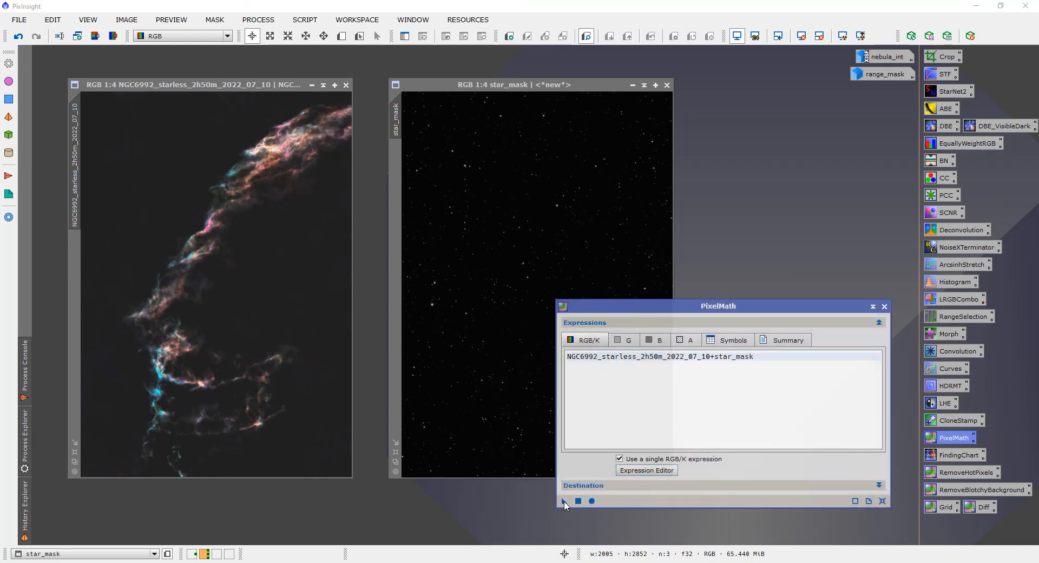
left_click_drag(546, 498, 255, 324)
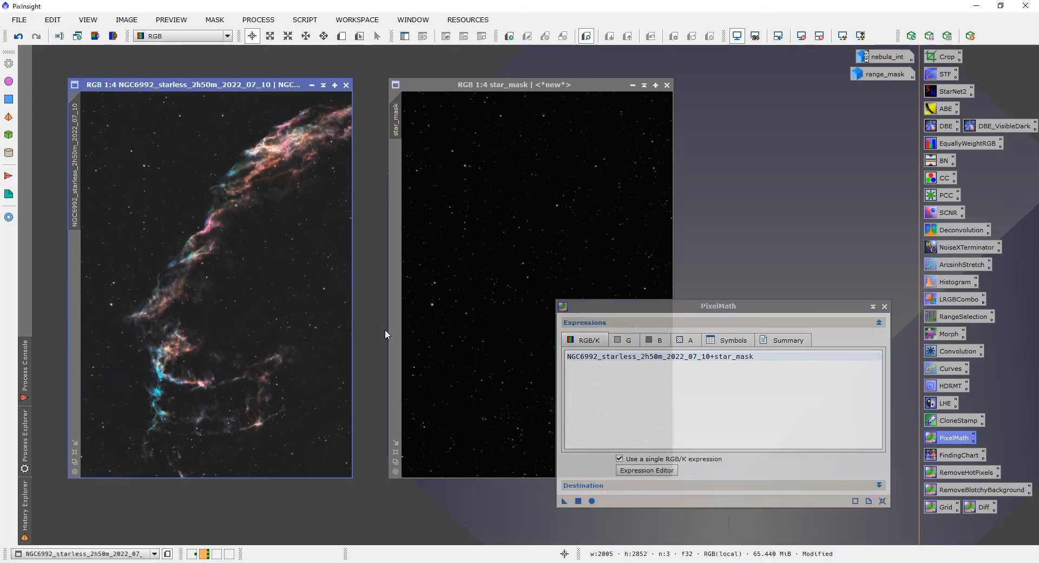
left_click(889, 307)
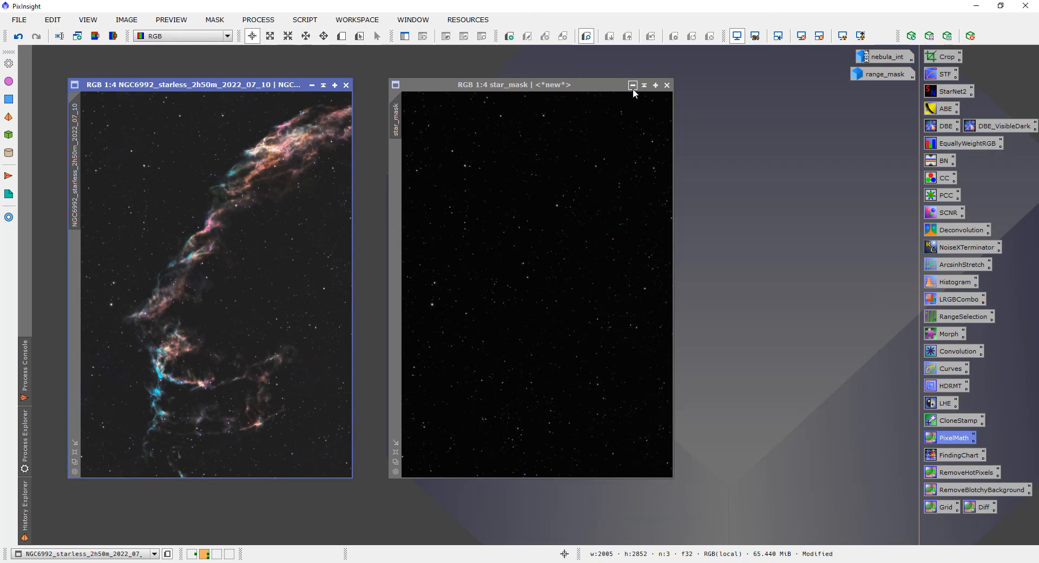
Iconize star_mask below range_mask and move the combined nebula image toward the middle of the workspace.
left_click(633, 85)
left_click_drag(874, 161, 885, 92)
left_click_drag(205, 88, 550, 98)
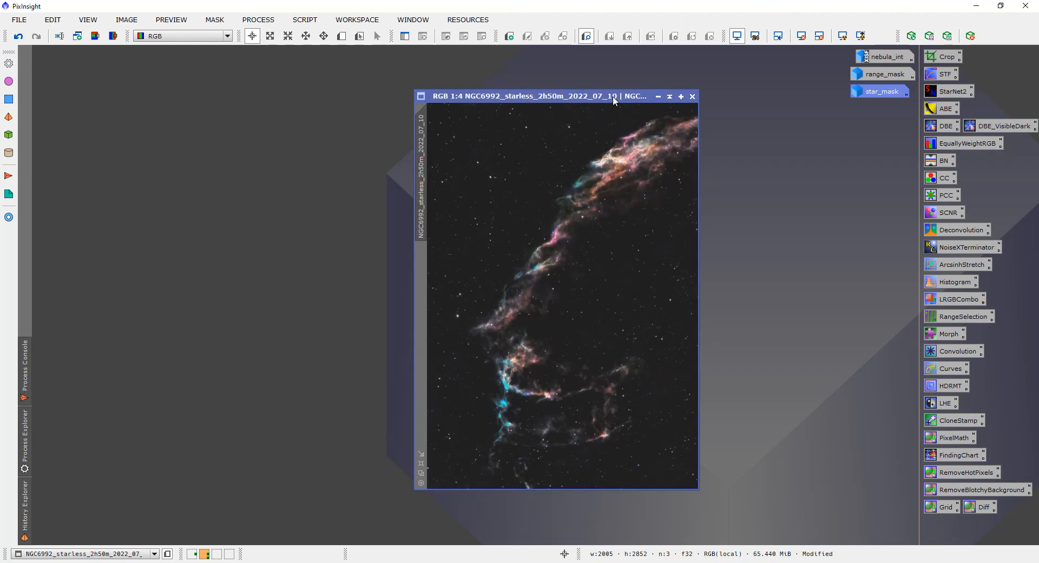
left_click_drag(613, 96, 676, 99)
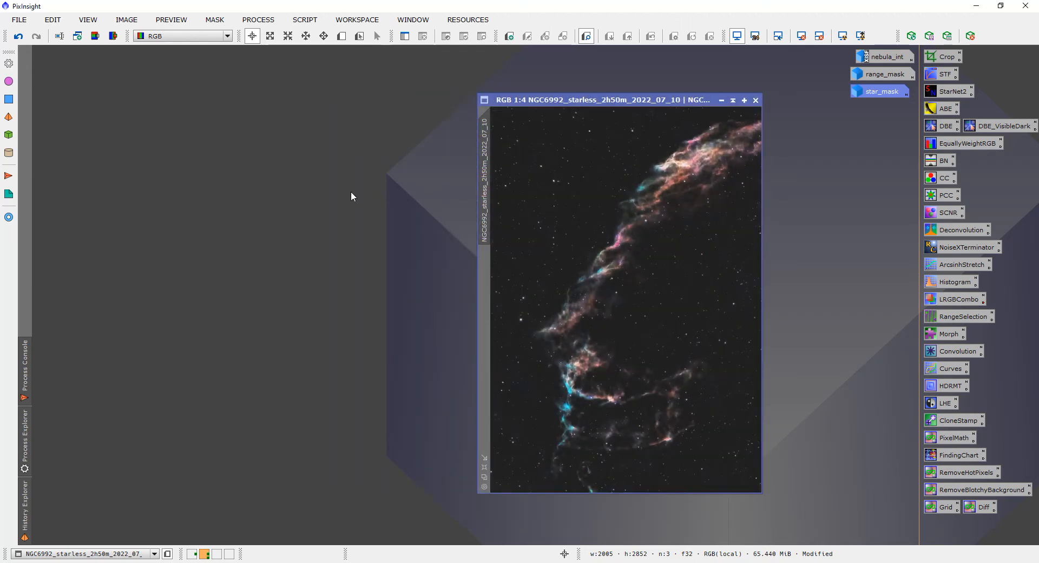
Open the single-exposure-set integration NGC6992_int_1017s_2022_07_10.xisf and place it beside the combined nebula image.
double_click(330, 188)
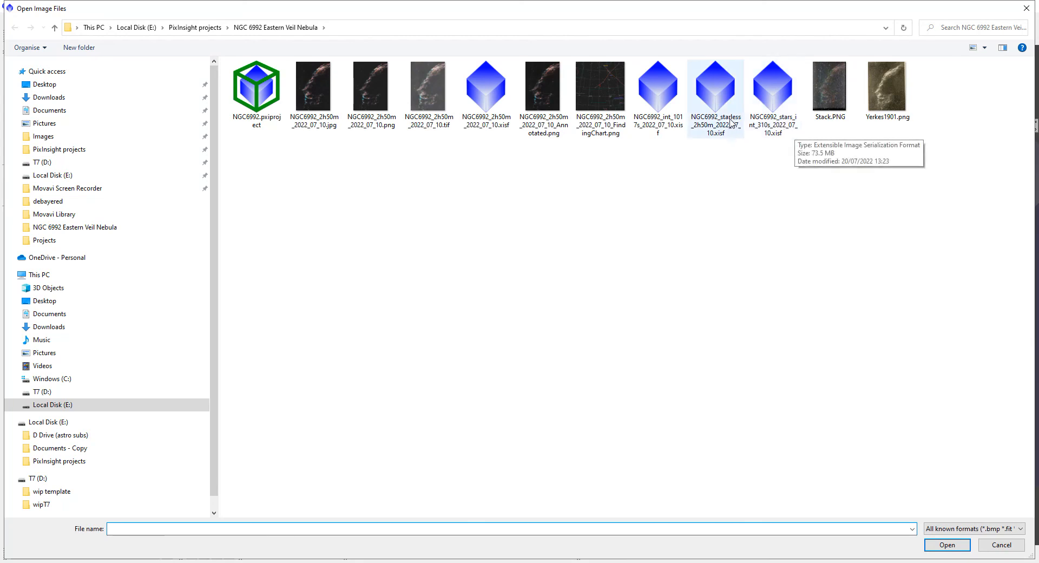
left_click(663, 133)
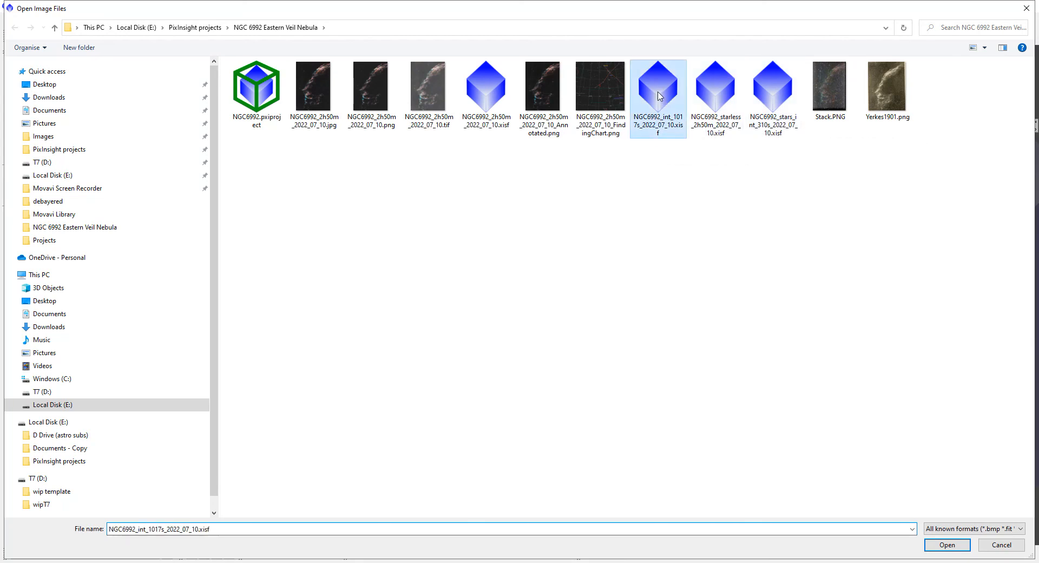
double_click(661, 96)
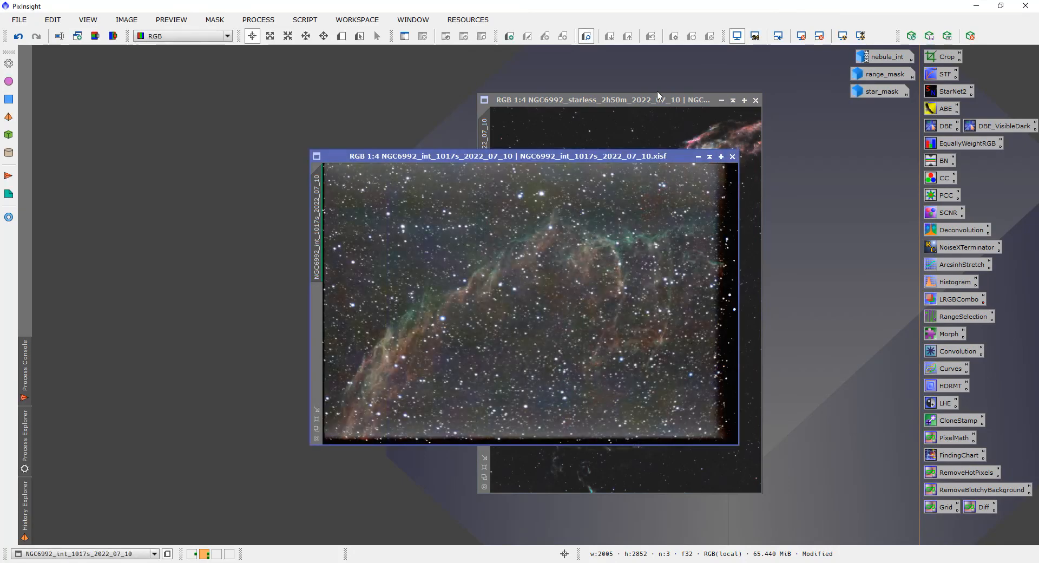
left_click_drag(540, 156, 288, 102)
Rotate NGC6992_int_1017s_2022_07_10 90° clockwise, mirror it horizontally, and fit its window beside the combined image.
left_click(127, 19)
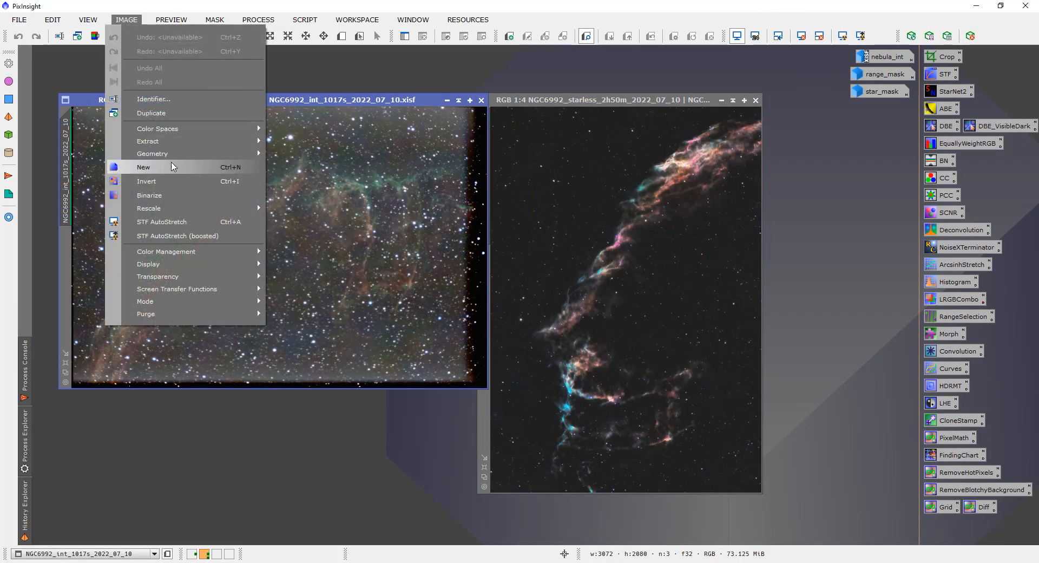
mouse_move(163, 154)
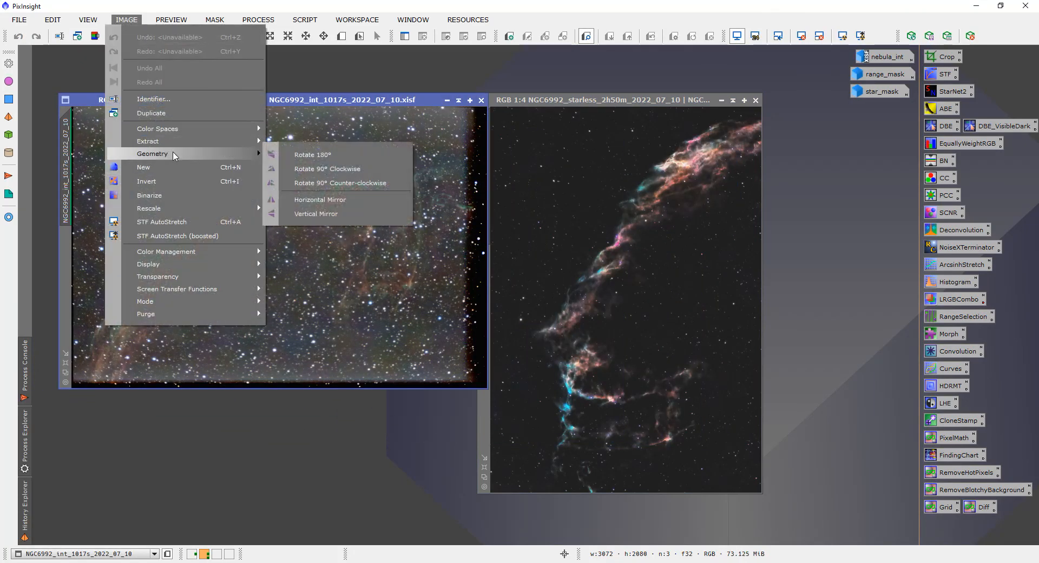
left_click(335, 169)
left_click(123, 20)
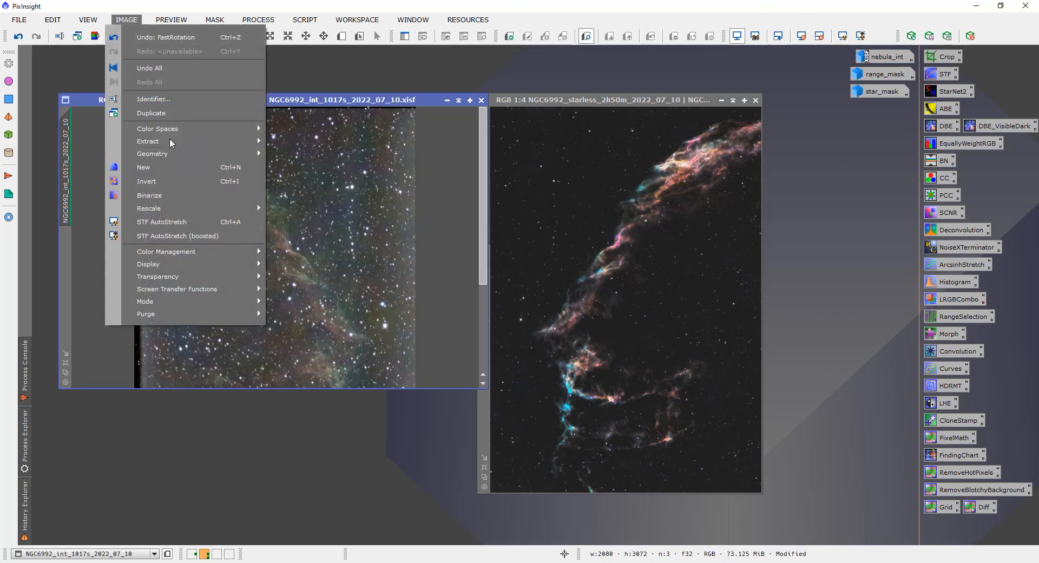
mouse_move(168, 154)
left_click(324, 206)
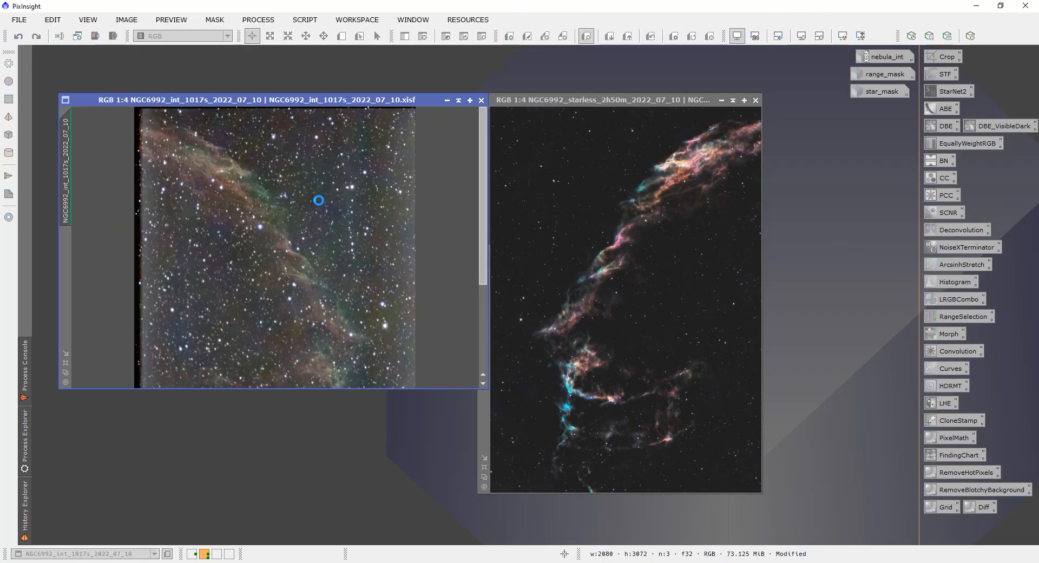
left_click(66, 354)
left_click_drag(201, 102, 187, 92)
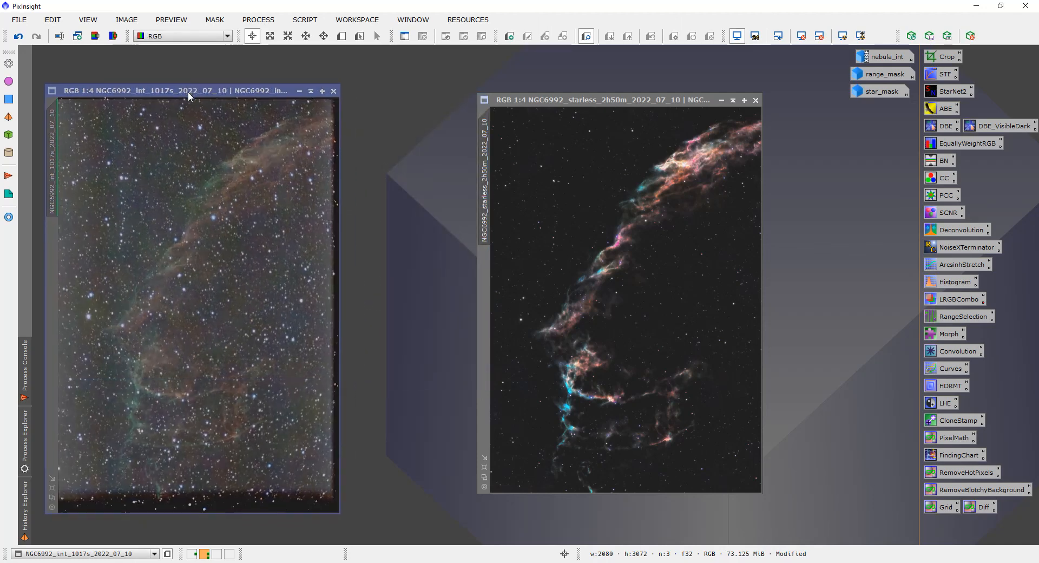